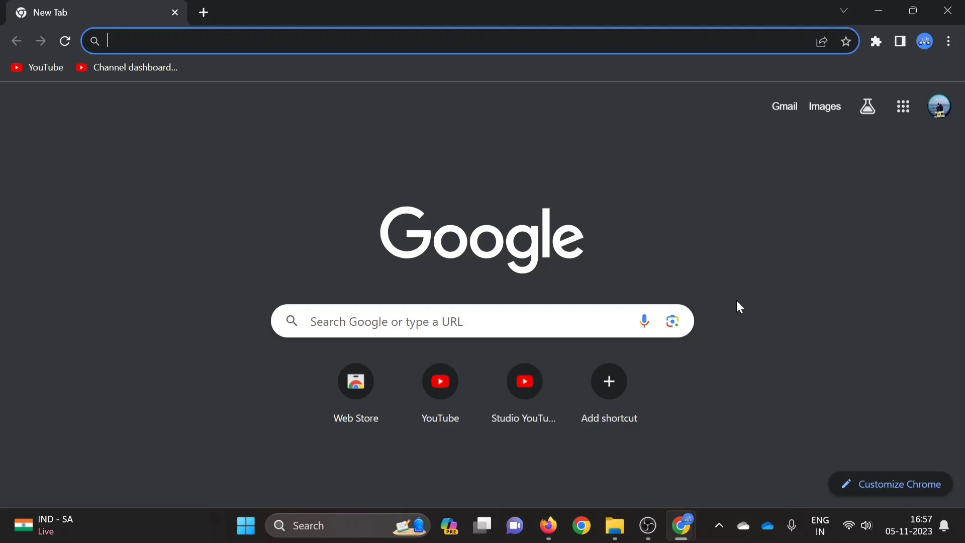
# Search Google for 'pimeyes' from the Chrome address bar
pyautogui.write('pimeyes')
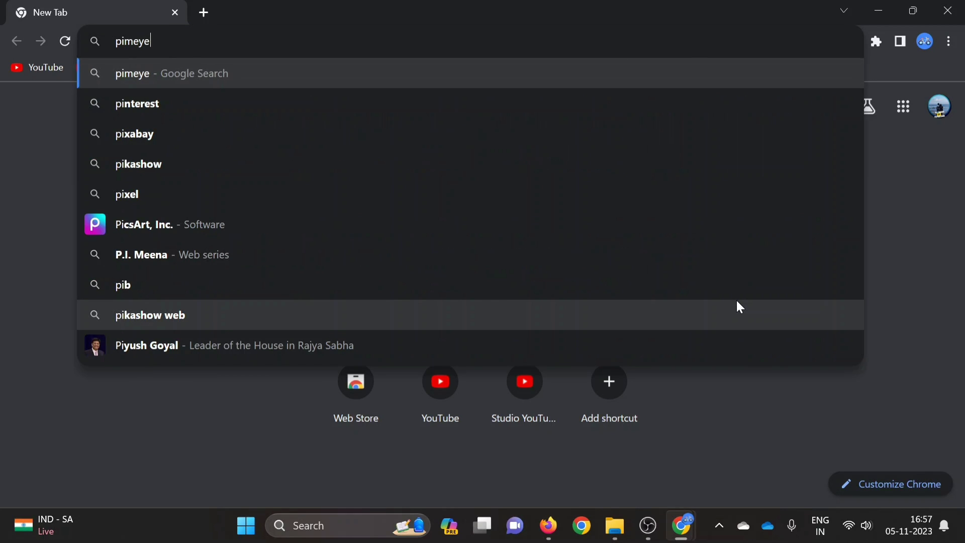
pyautogui.press('Return')
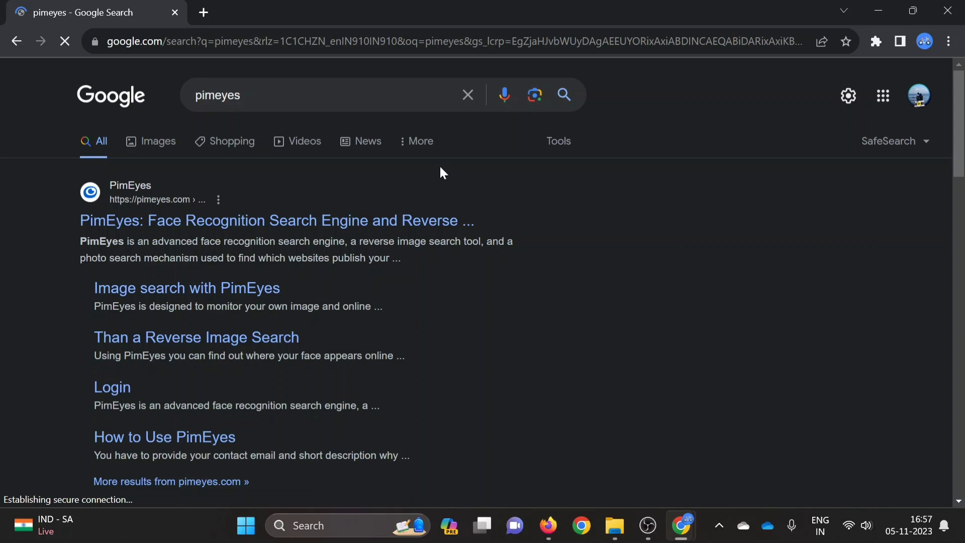
# Open the PimEyes site from the search results and accept its cookie notice
pyautogui.click(391, 215)
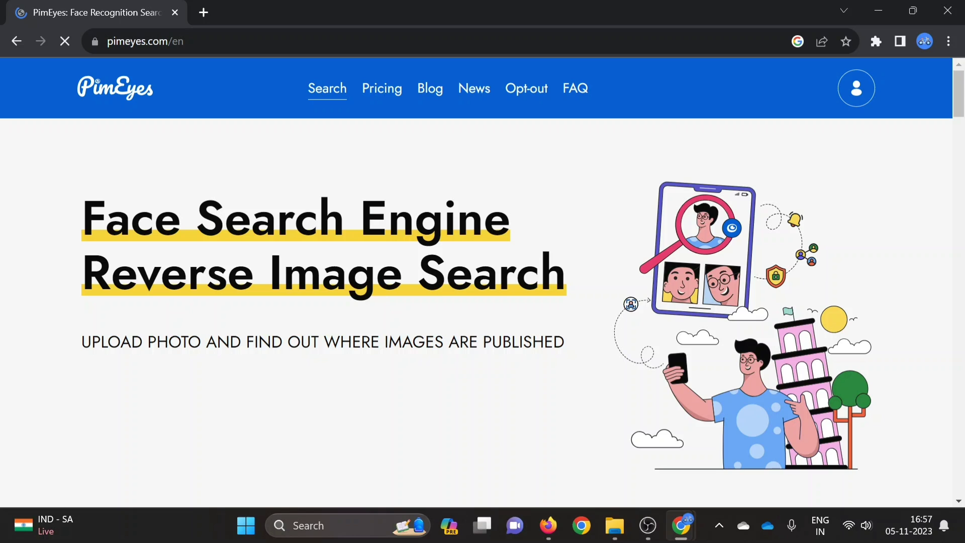
pyautogui.scroll(-1, 482, 288)
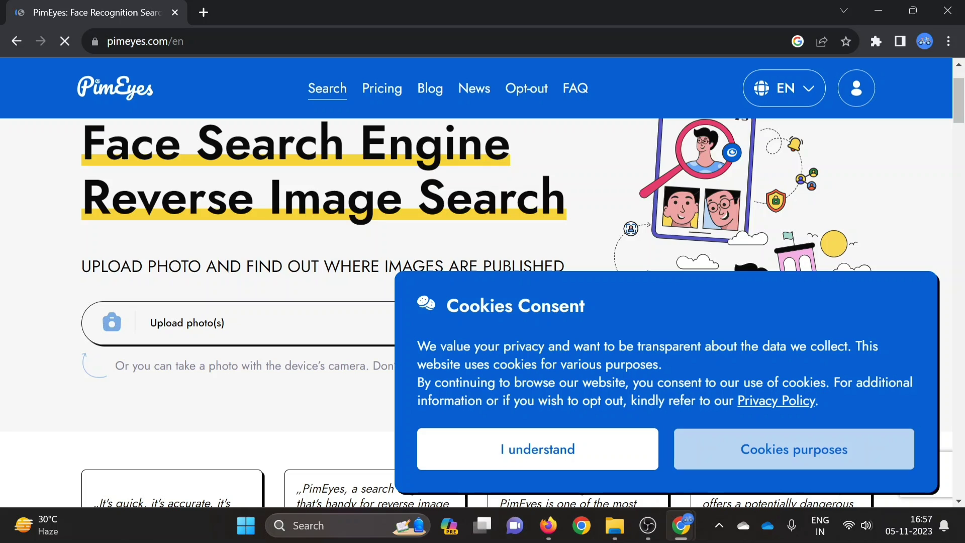
pyautogui.click(535, 457)
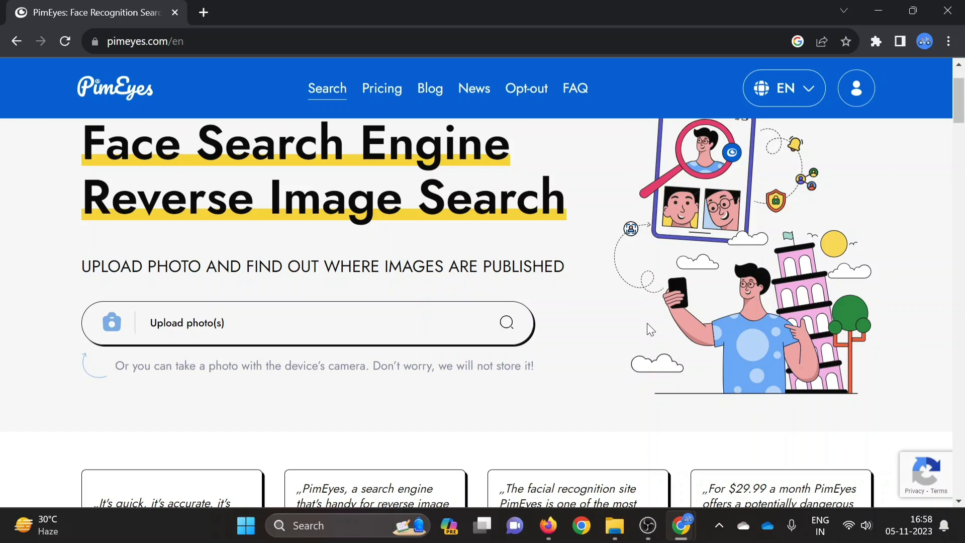
pyautogui.scroll(-6, 646, 327)
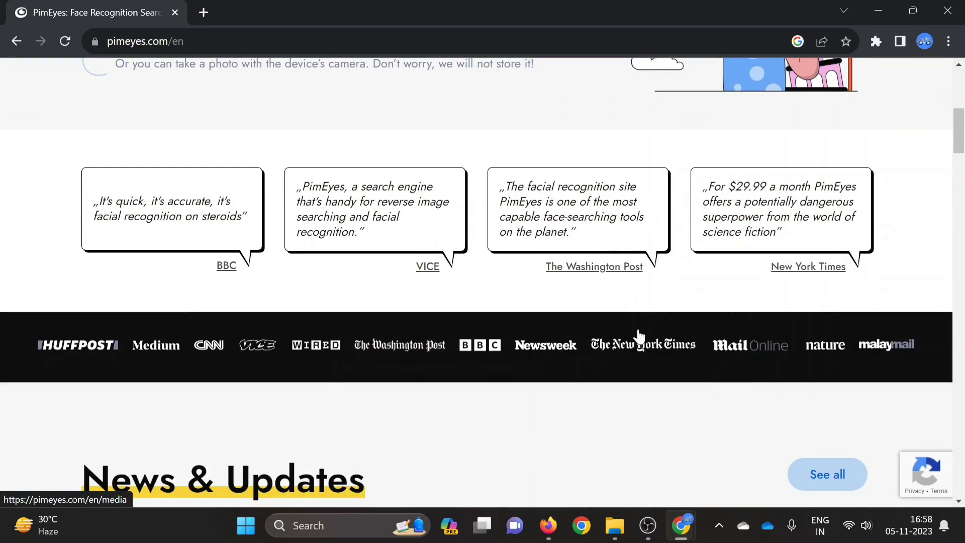
pyautogui.scroll(-13, 639, 336)
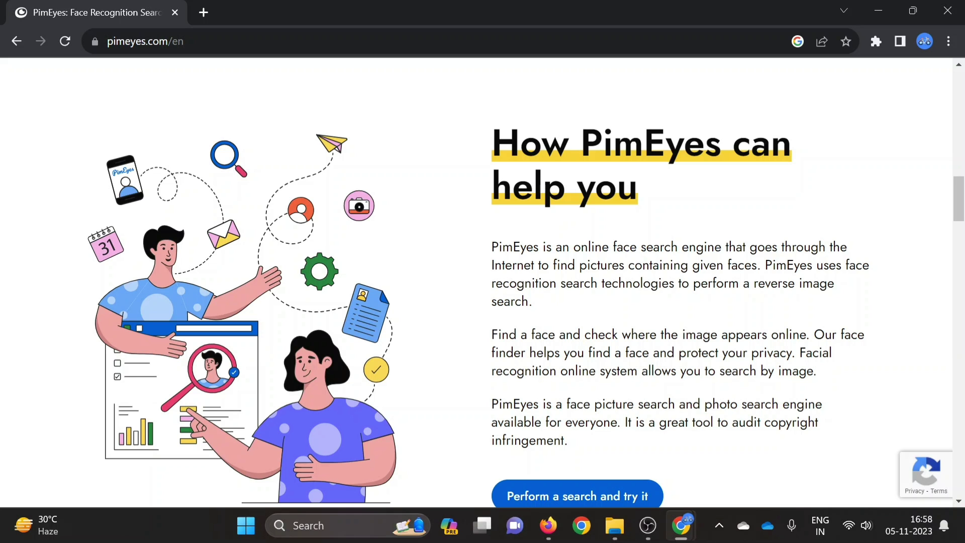
pyautogui.scroll(-3, 609, 342)
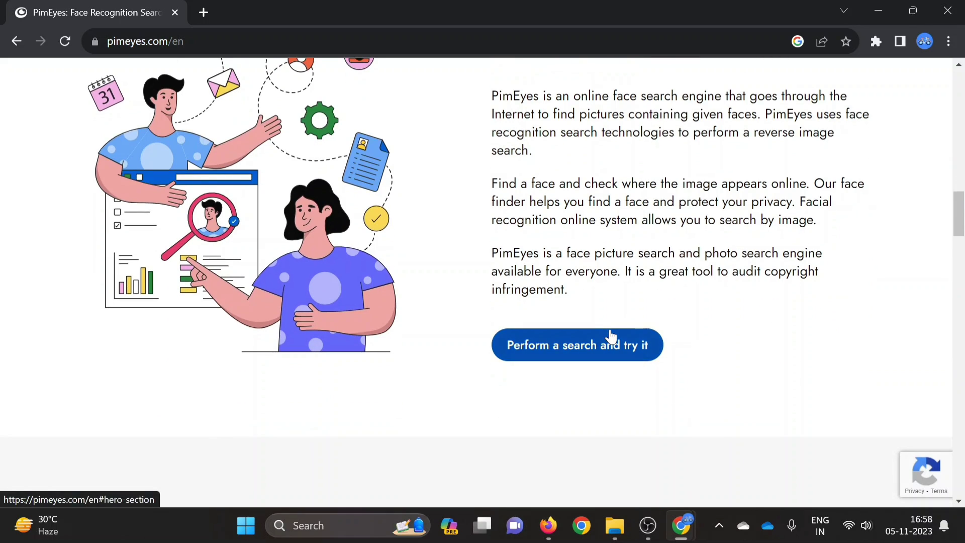
pyautogui.click(610, 342)
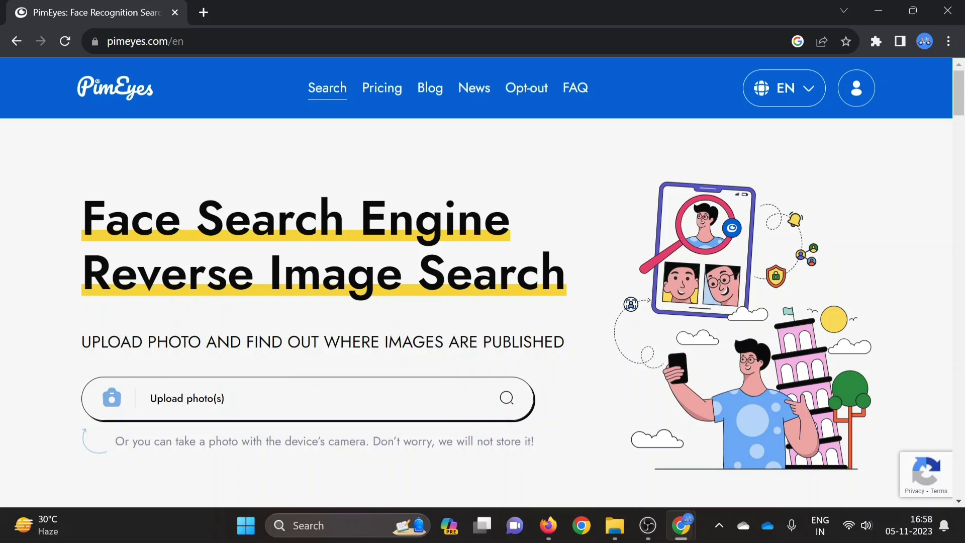
# Upload a portrait photo from the computer for face search
pyautogui.click(237, 401)
pyautogui.click(413, 243)
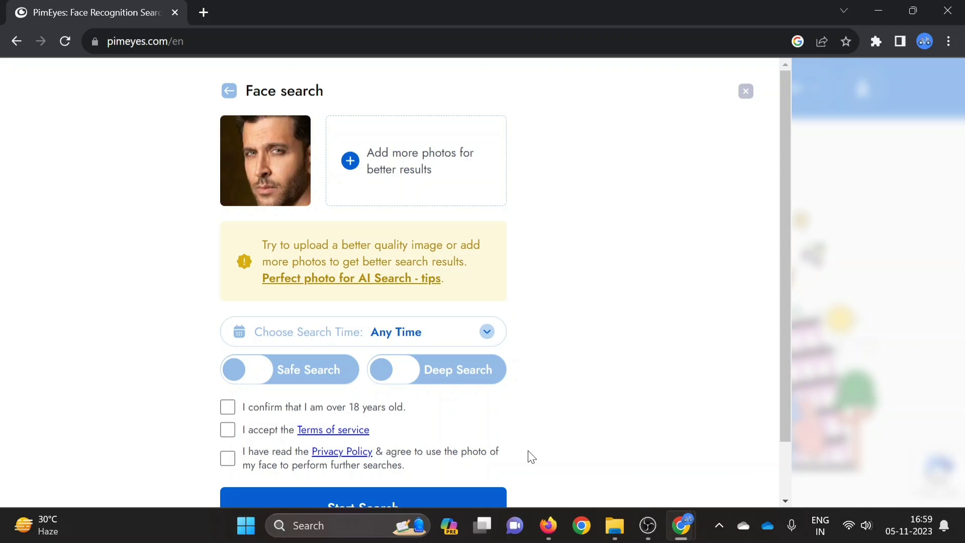
pyautogui.scroll(-2, 648, 302)
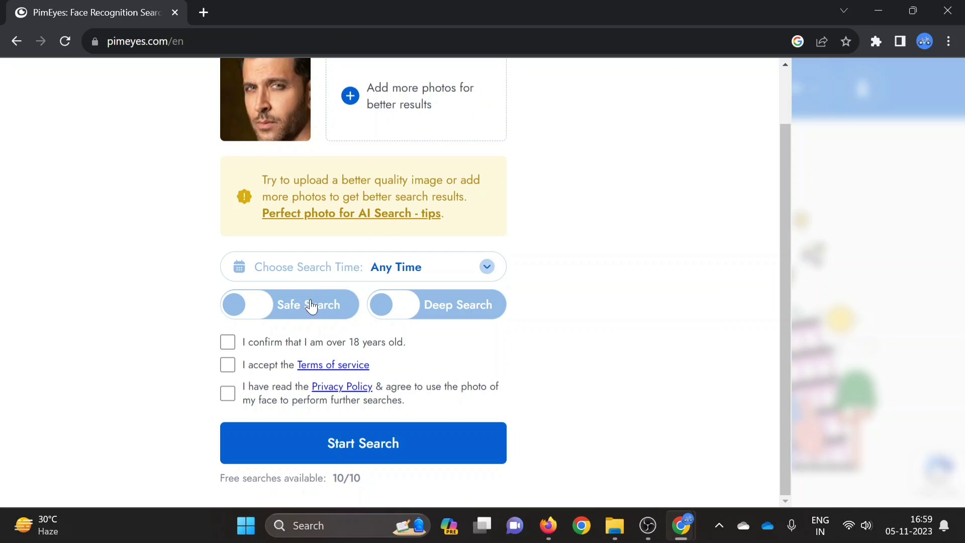
# Accept the age, privacy policy and terms checkboxes, then start the face search
pyautogui.click(228, 342)
pyautogui.click(227, 393)
pyautogui.click(228, 365)
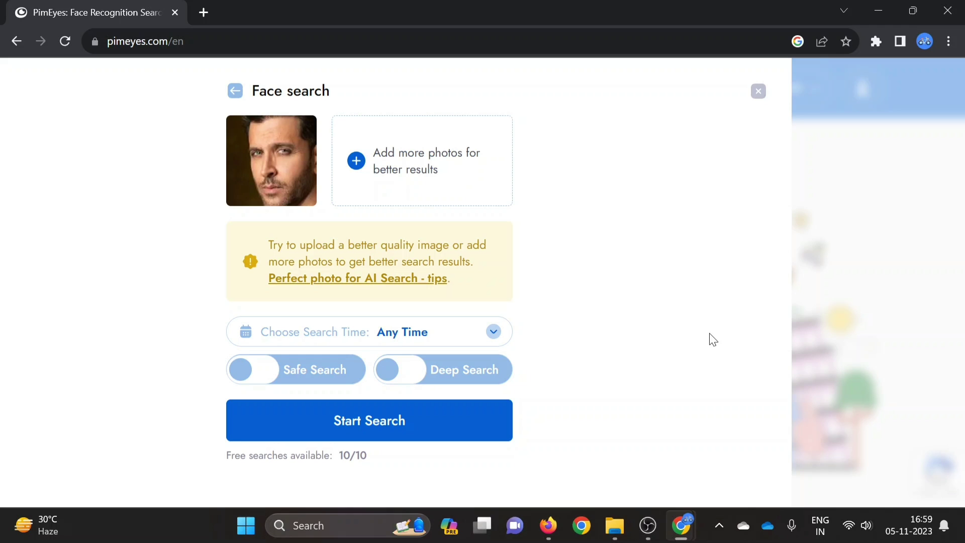
pyautogui.moveTo(414, 453); pyautogui.dragTo(223, 460)
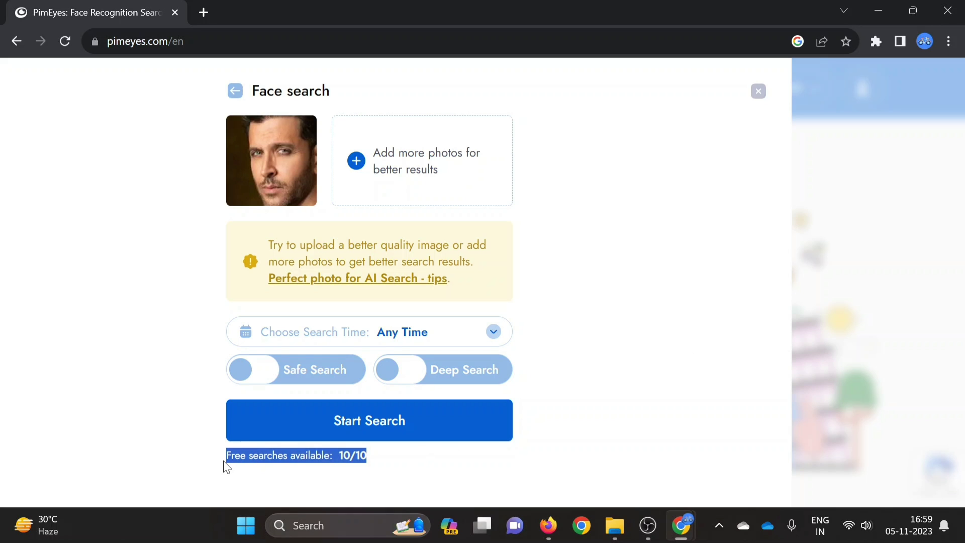
pyautogui.click(261, 463)
pyautogui.click(357, 430)
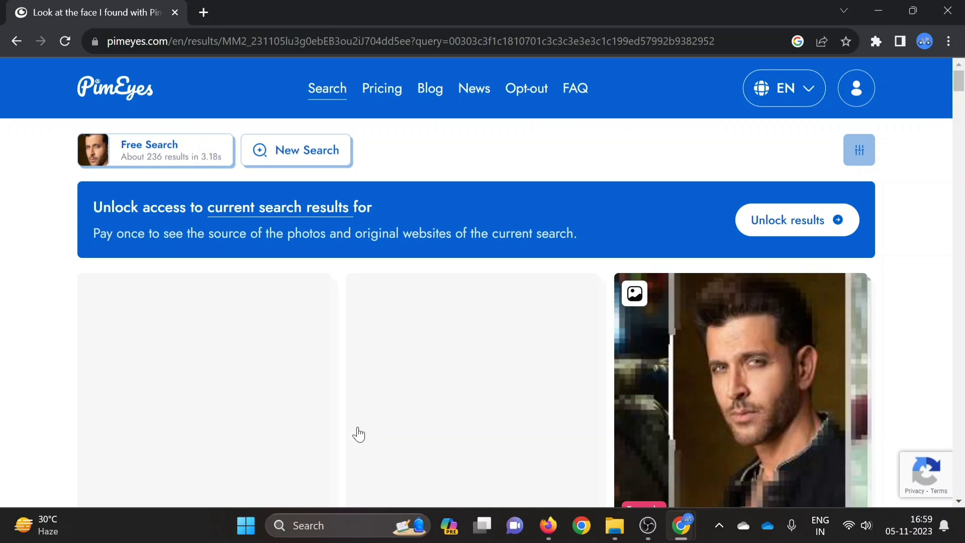
# Scroll through the roughly 236 matches to 'End of results', then return to the top
pyautogui.scroll(-12, 522, 201)
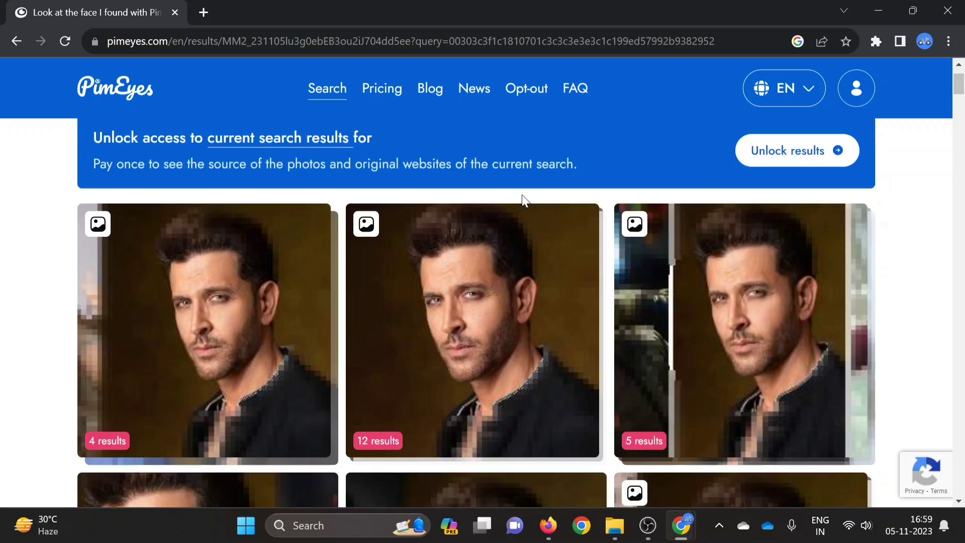
pyautogui.scroll(2, 522, 201)
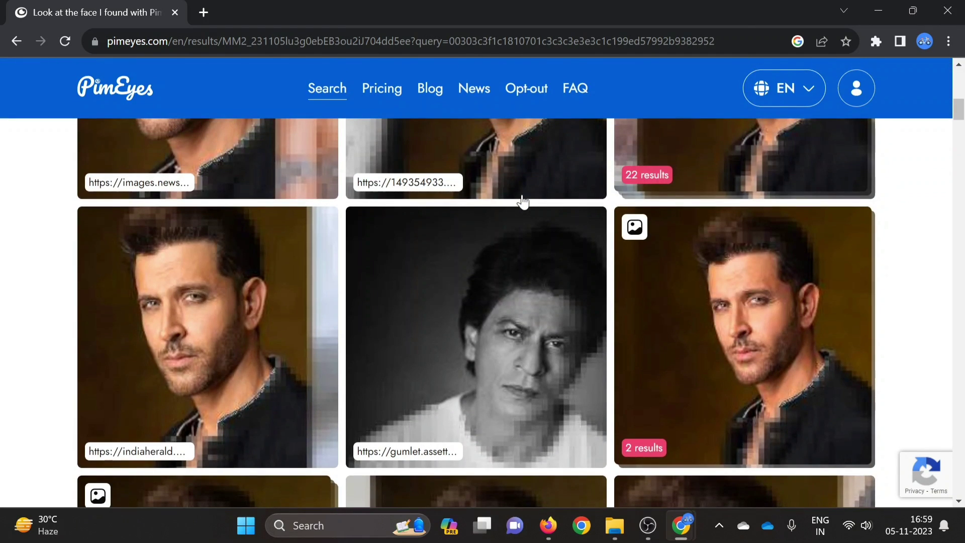
pyautogui.scroll(-6, 522, 201)
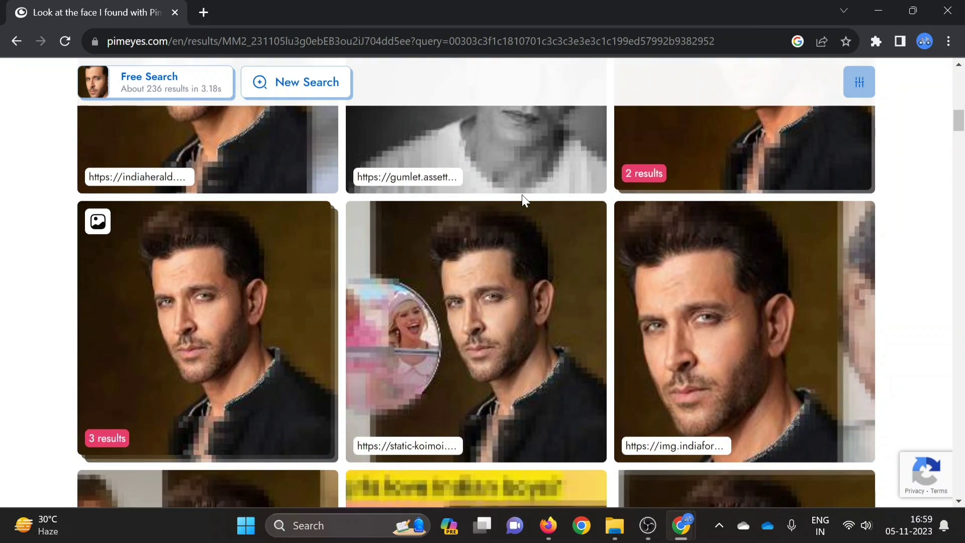
pyautogui.scroll(-4, 523, 201)
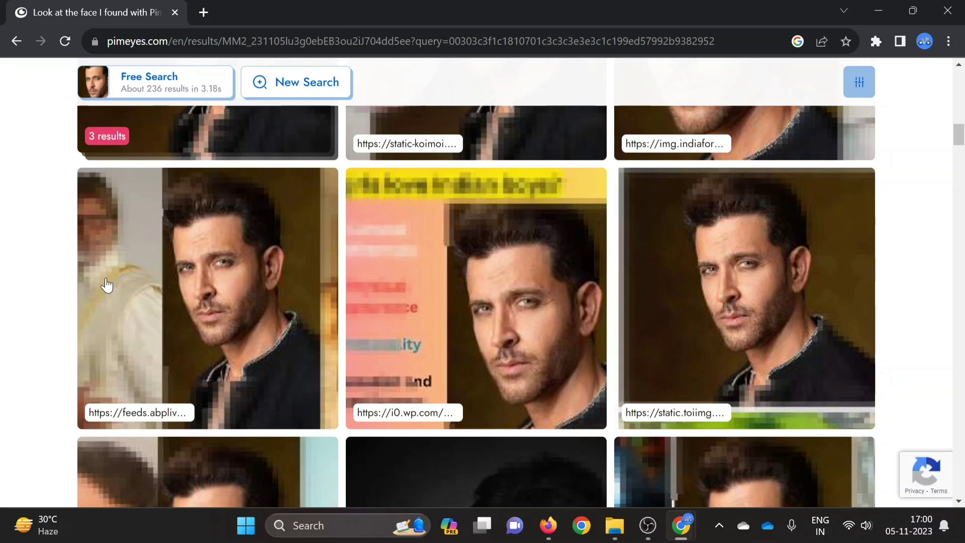
pyautogui.scroll(-5, 429, 295)
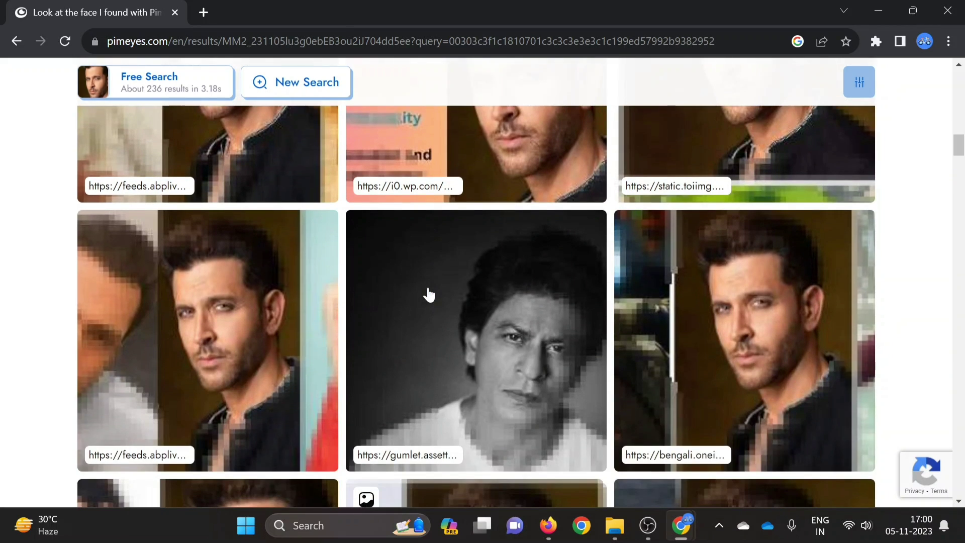
pyautogui.scroll(3, 429, 295)
pyautogui.scroll(-6, 429, 295)
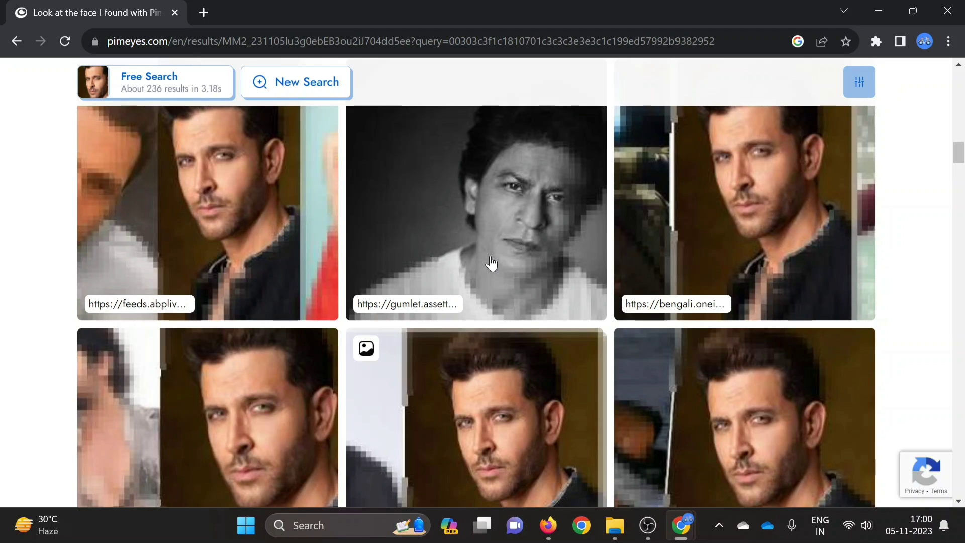
pyautogui.scroll(-12, 491, 263)
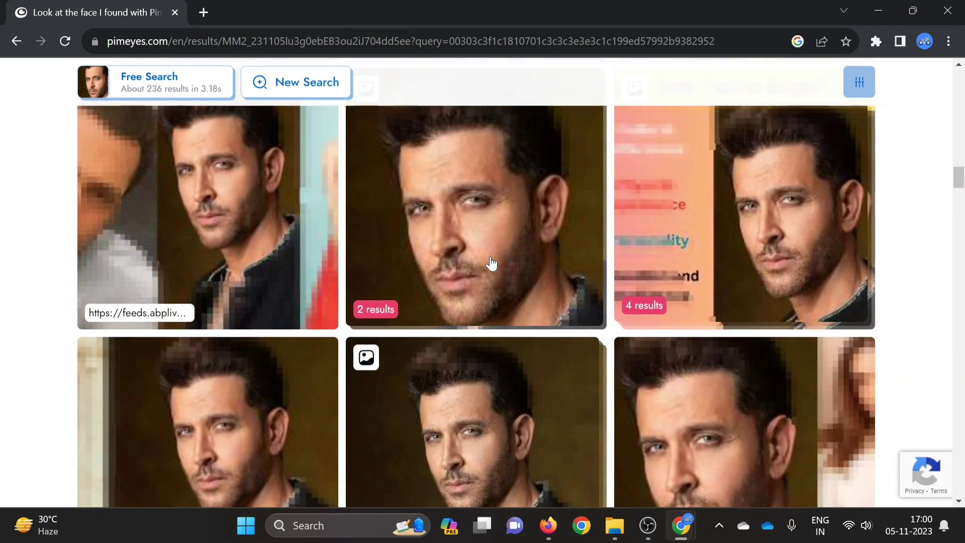
pyautogui.scroll(3, 491, 263)
pyautogui.scroll(3, 491, 263)
pyautogui.scroll(-2, 748, 371)
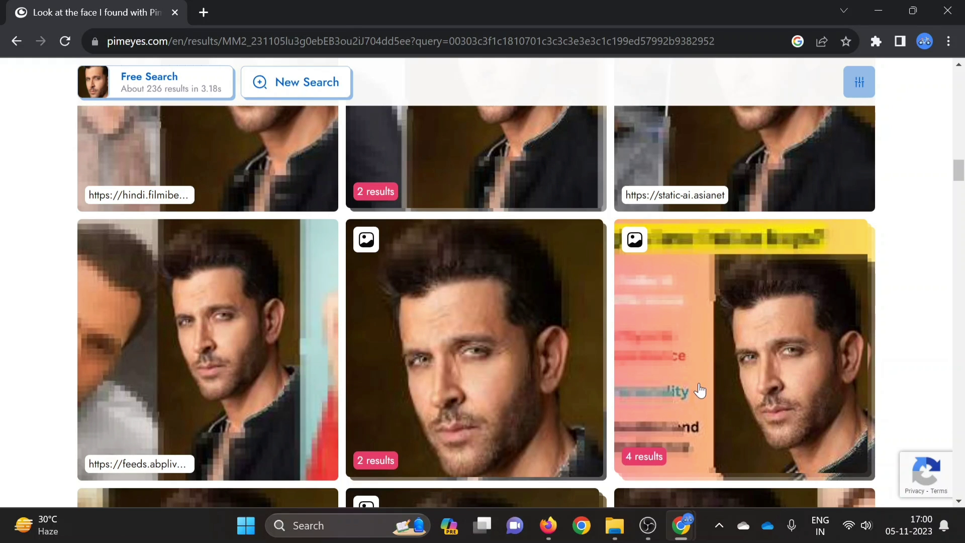
pyautogui.scroll(-9, 698, 390)
pyautogui.scroll(4, 703, 386)
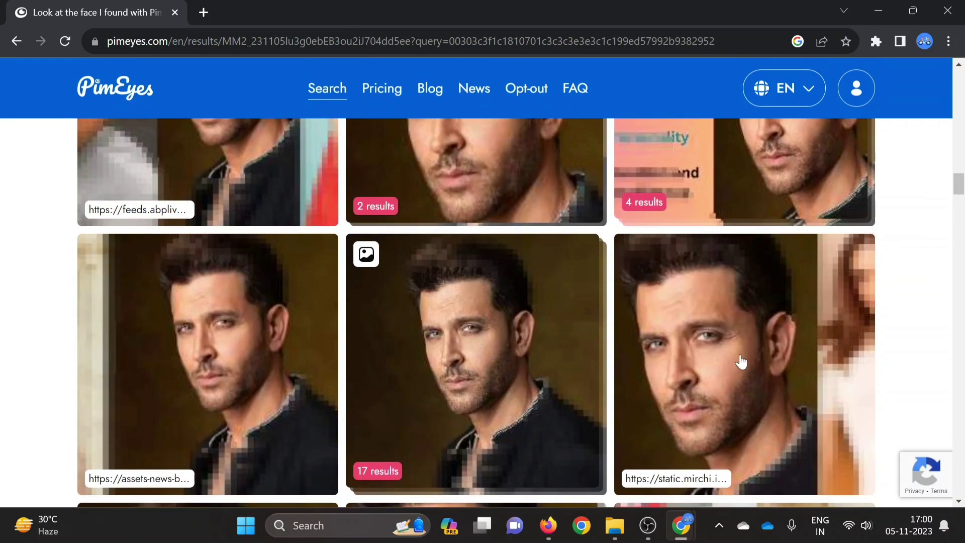
pyautogui.scroll(-15, 834, 300)
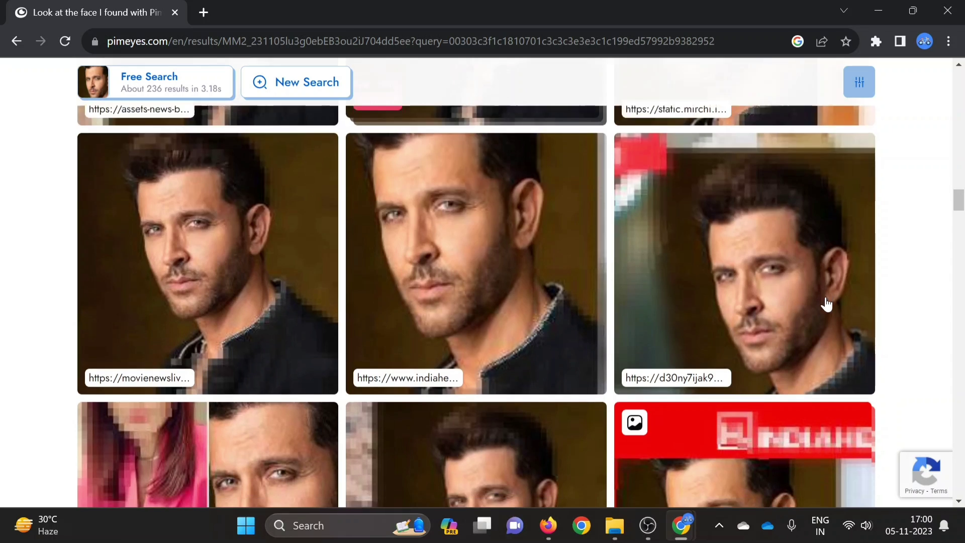
pyautogui.scroll(5, 690, 337)
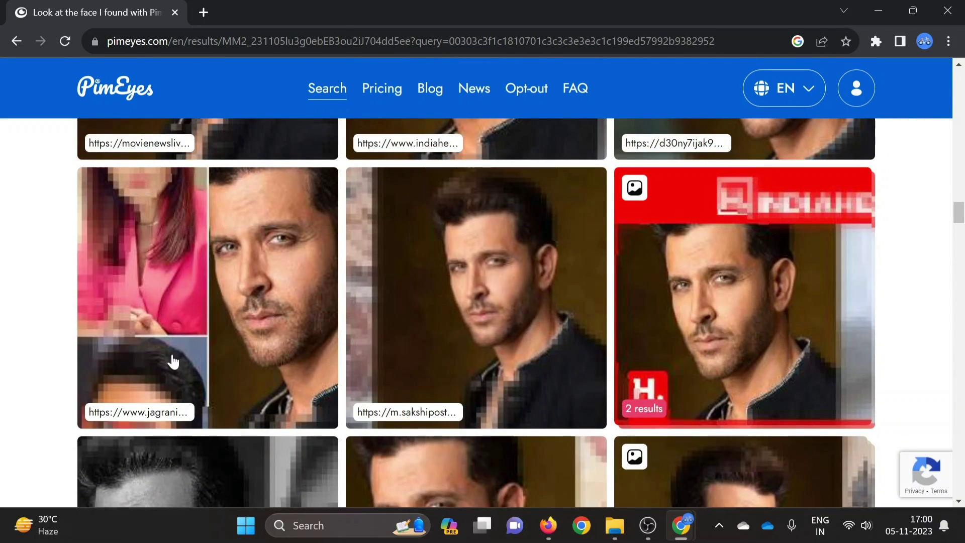
pyautogui.scroll(-15, 655, 288)
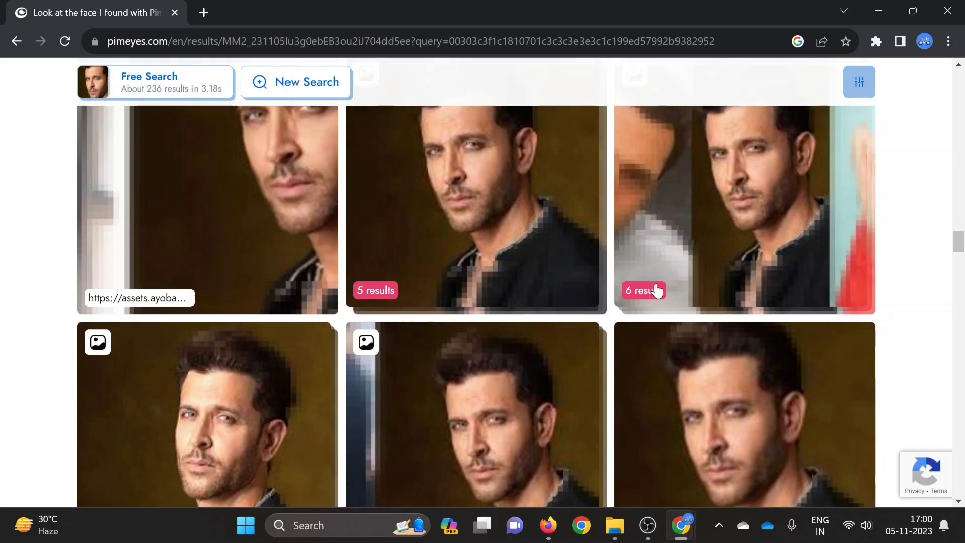
pyautogui.scroll(4, 309, 378)
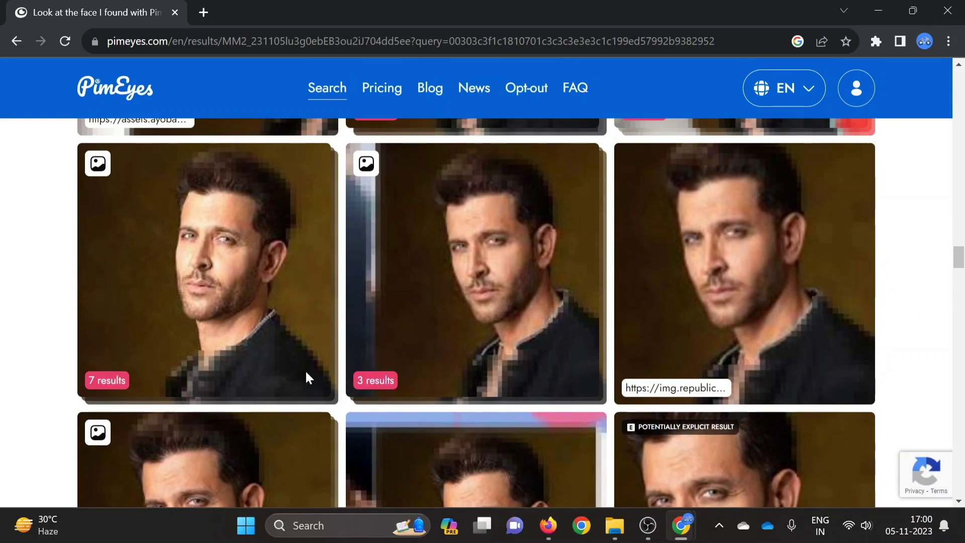
pyautogui.scroll(-4, 578, 382)
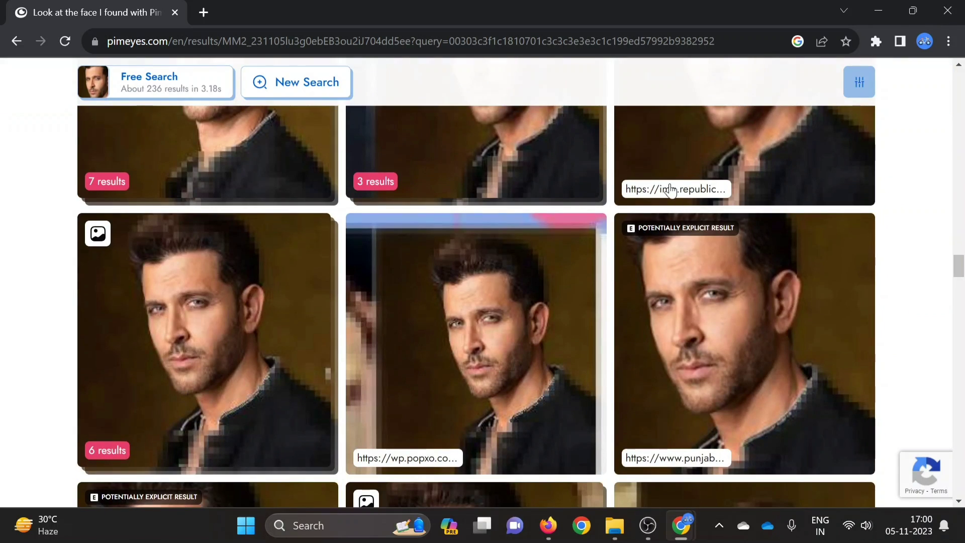
pyautogui.scroll(-10, 661, 377)
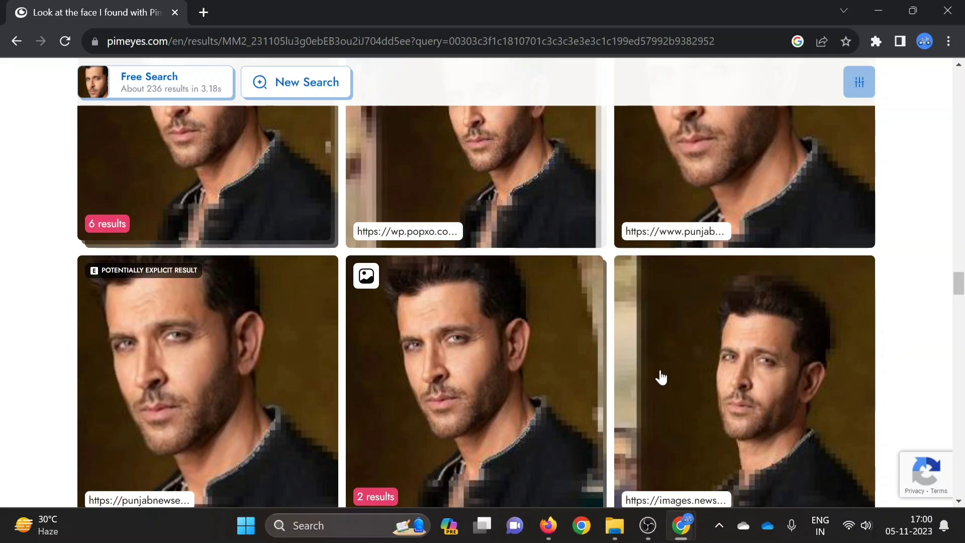
pyautogui.scroll(-20, 659, 376)
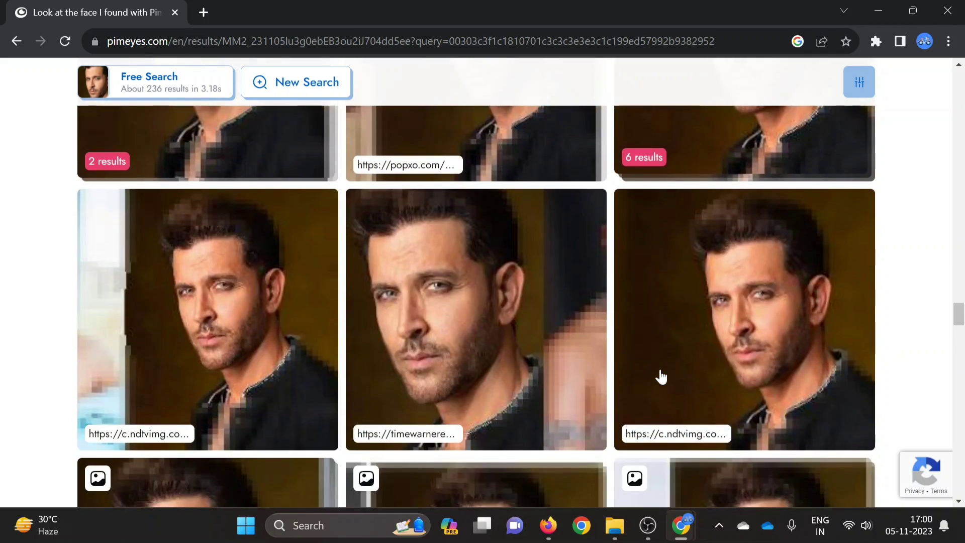
pyautogui.scroll(-5, 660, 375)
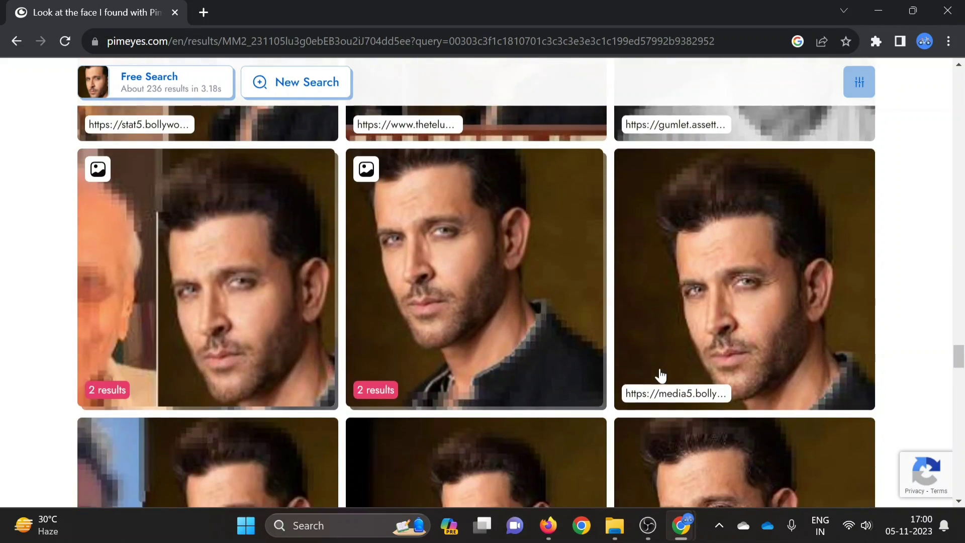
pyautogui.scroll(10, 660, 374)
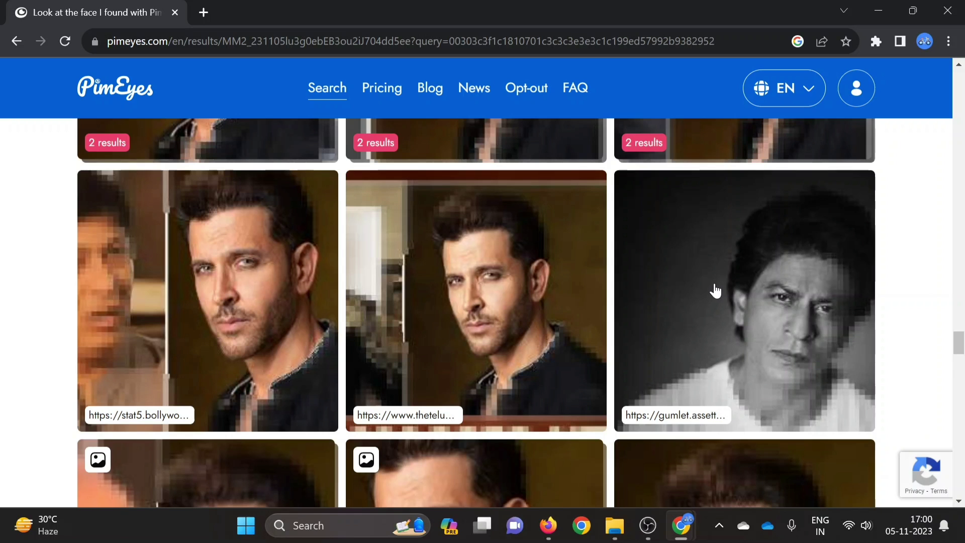
pyautogui.scroll(-10, 392, 332)
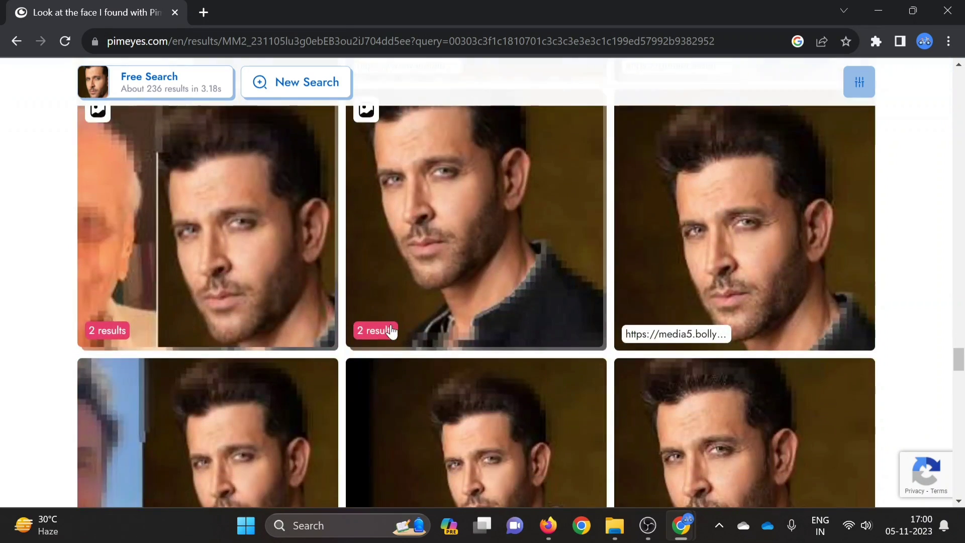
pyautogui.scroll(-15, 392, 332)
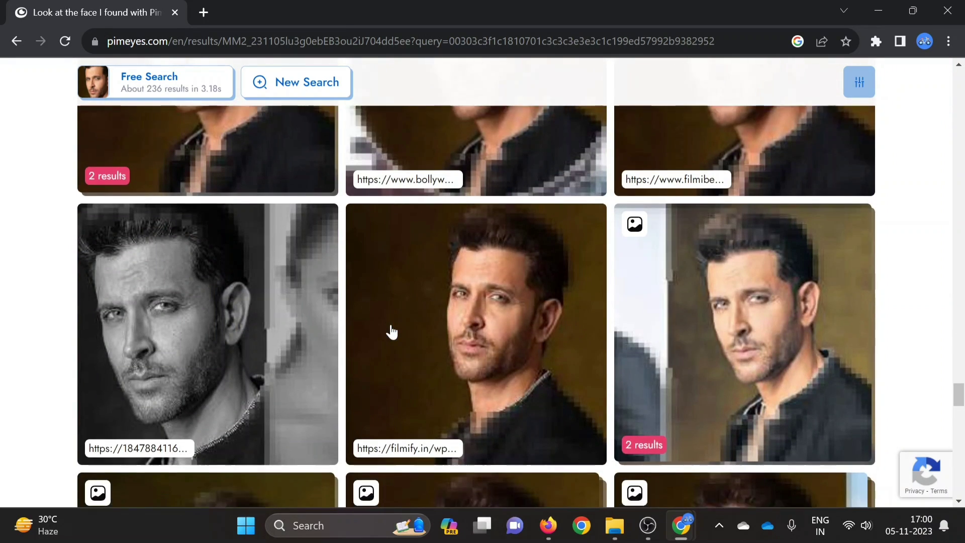
pyautogui.scroll(4, 392, 332)
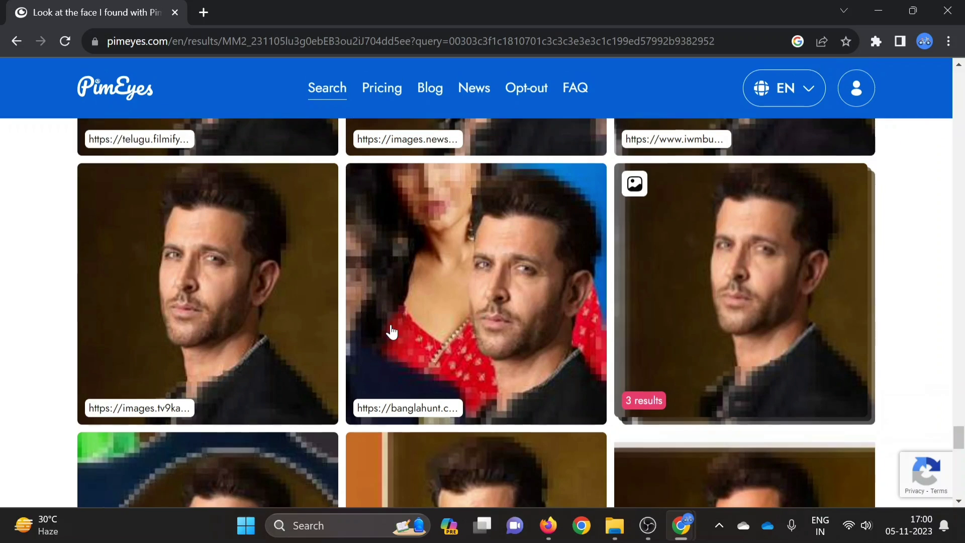
pyautogui.scroll(-16, 391, 330)
pyautogui.scroll(5, 392, 332)
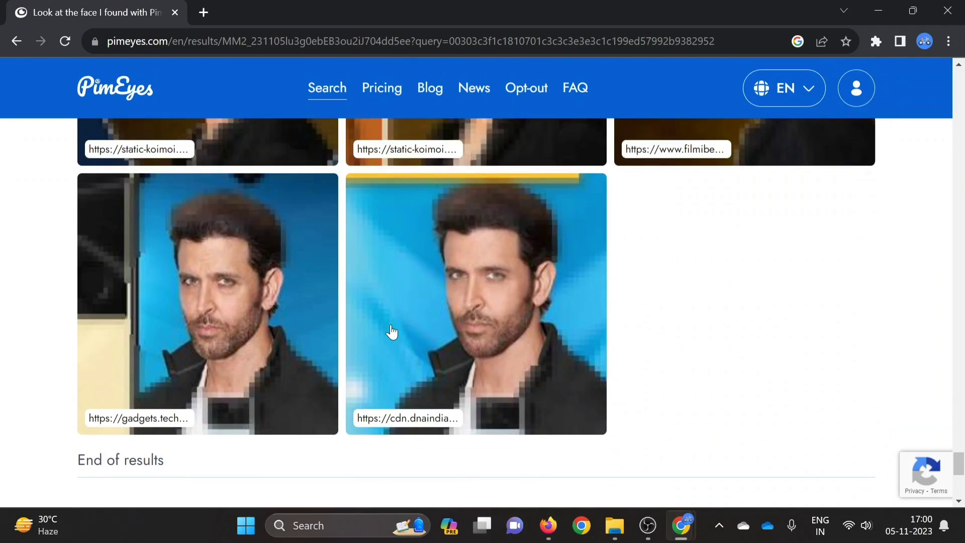
pyautogui.scroll(20, 391, 332)
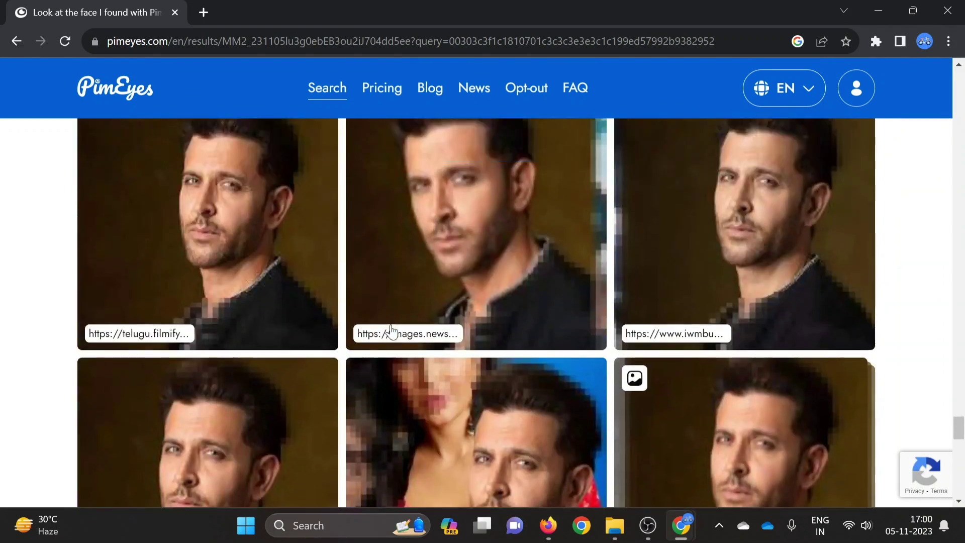
pyautogui.scroll(15, 392, 324)
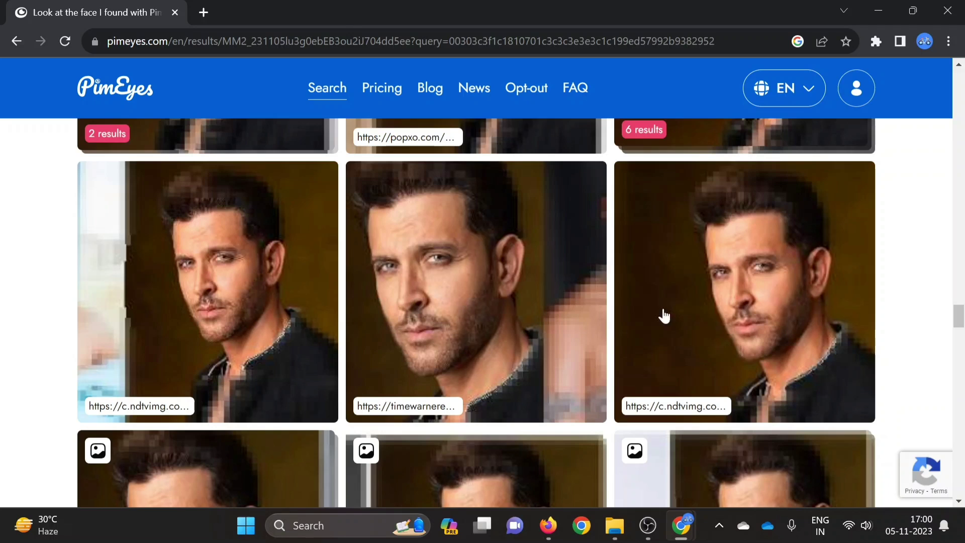
pyautogui.moveTo(958, 314); pyautogui.dragTo(957, 75)
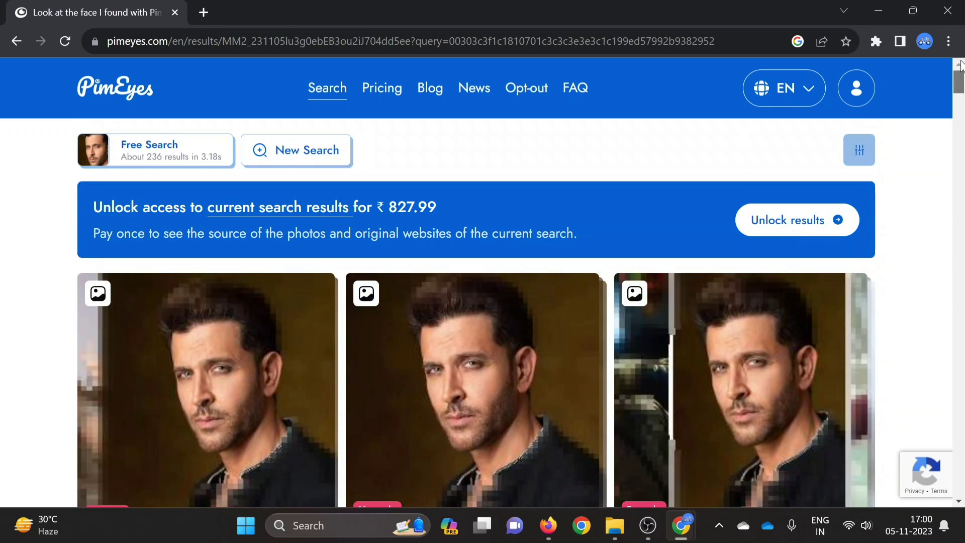
# Start a new search and upload the selfie photo from the computer
pyautogui.click(336, 170)
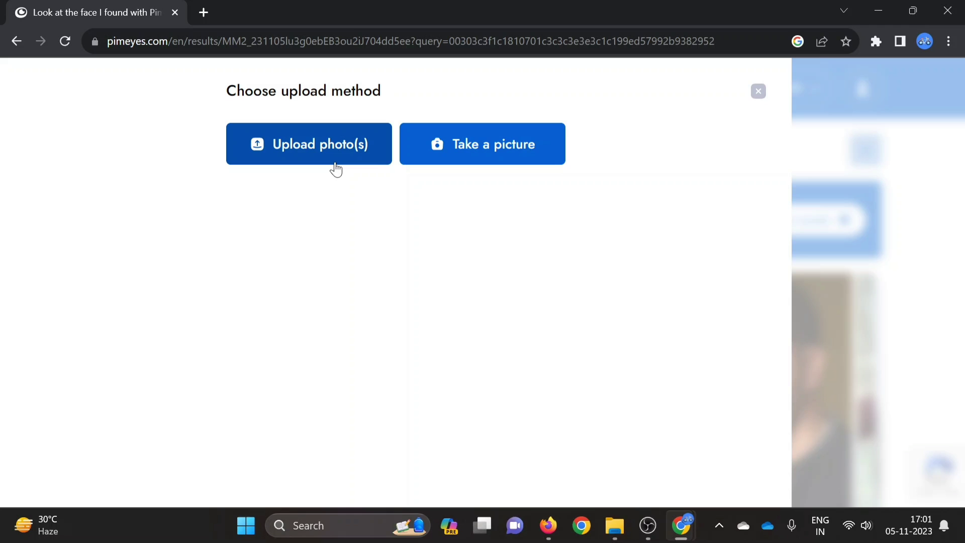
pyautogui.click(336, 170)
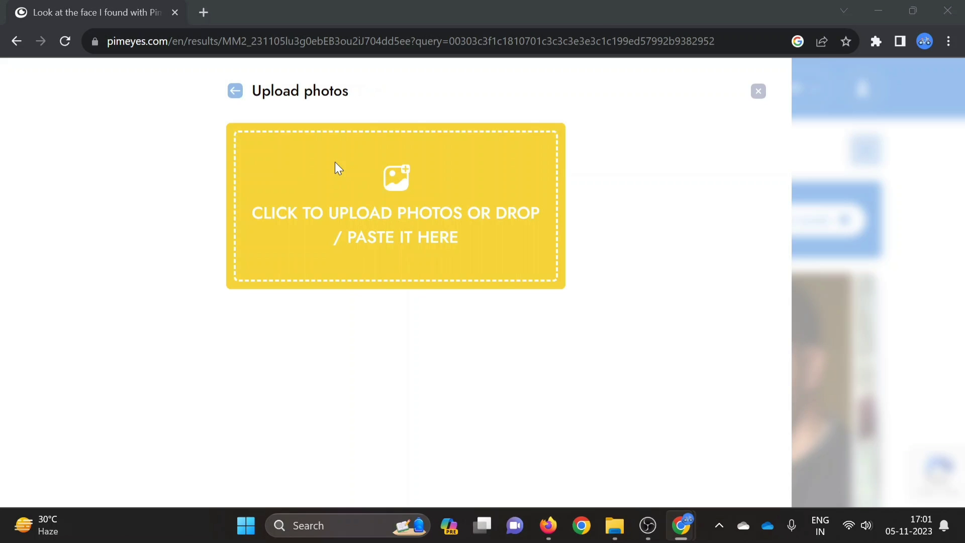
pyautogui.click(334, 162)
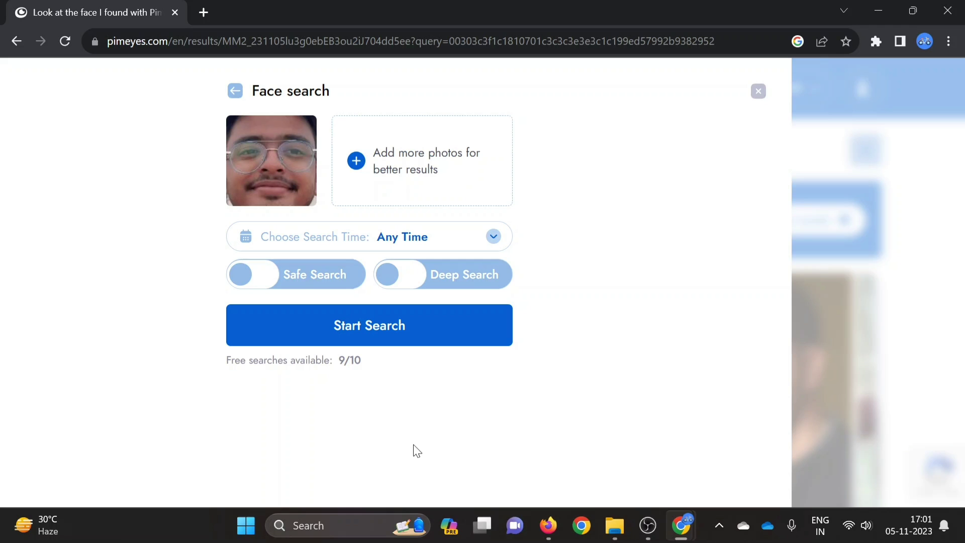
# Run the selfie search and scroll its roughly 243 results down to 'End of results'
pyautogui.click(401, 344)
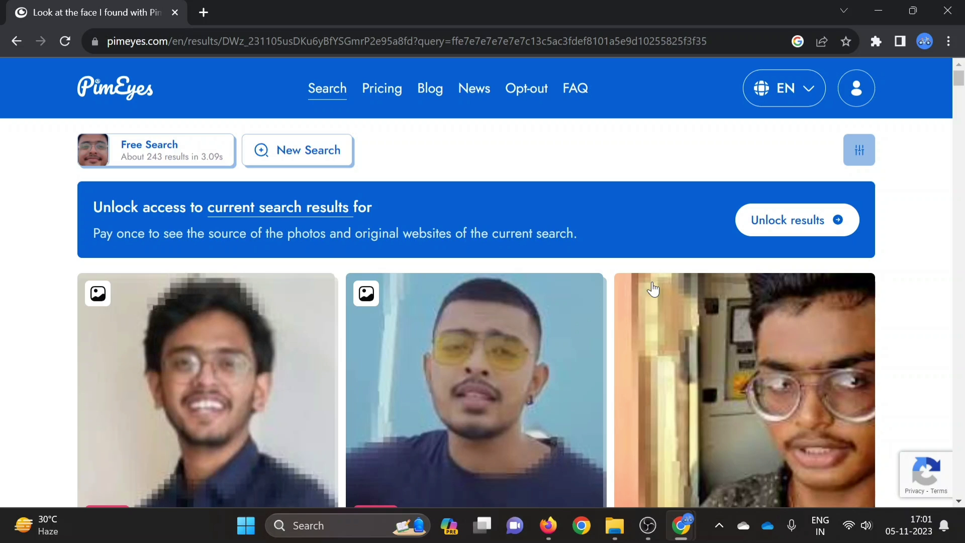
pyautogui.scroll(-2, 248, 425)
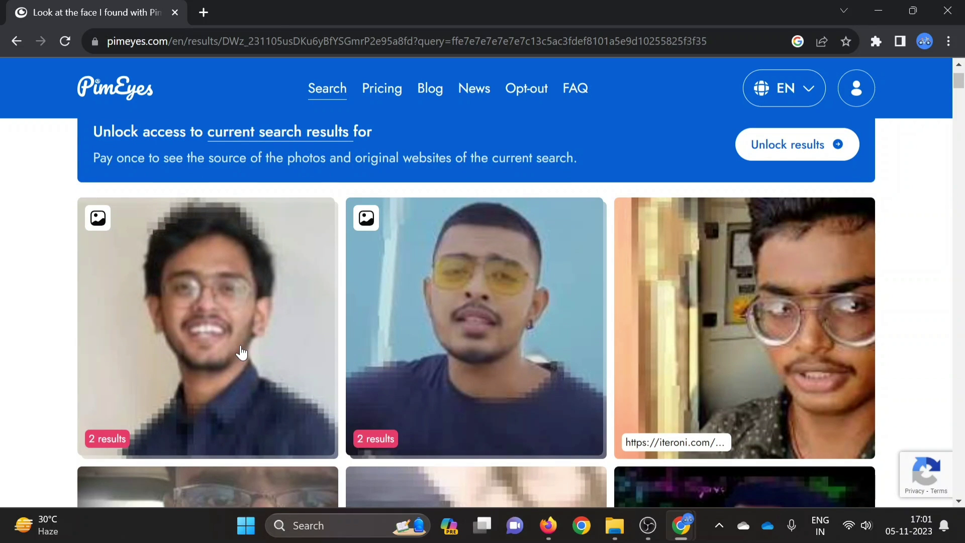
pyautogui.scroll(-5, 241, 352)
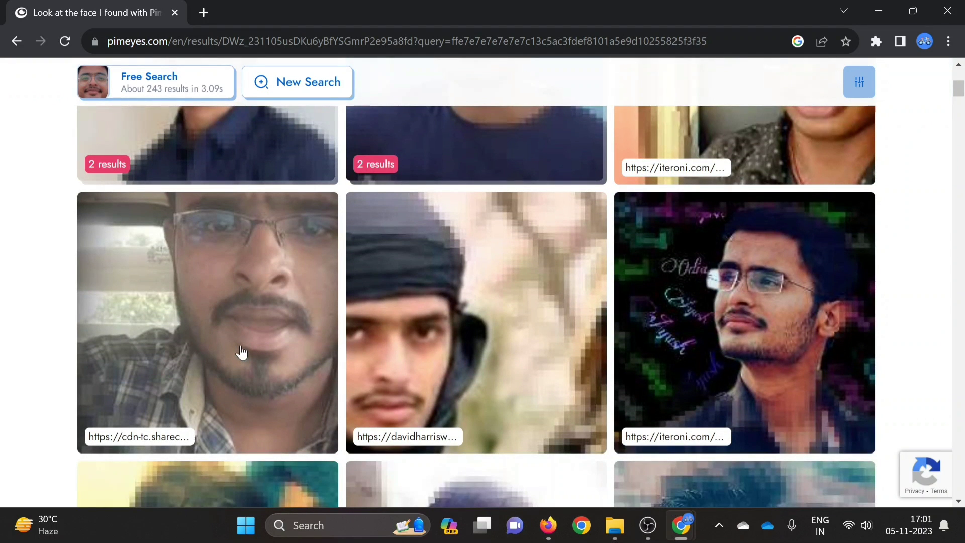
pyautogui.scroll(-4, 241, 352)
pyautogui.scroll(-5, 241, 352)
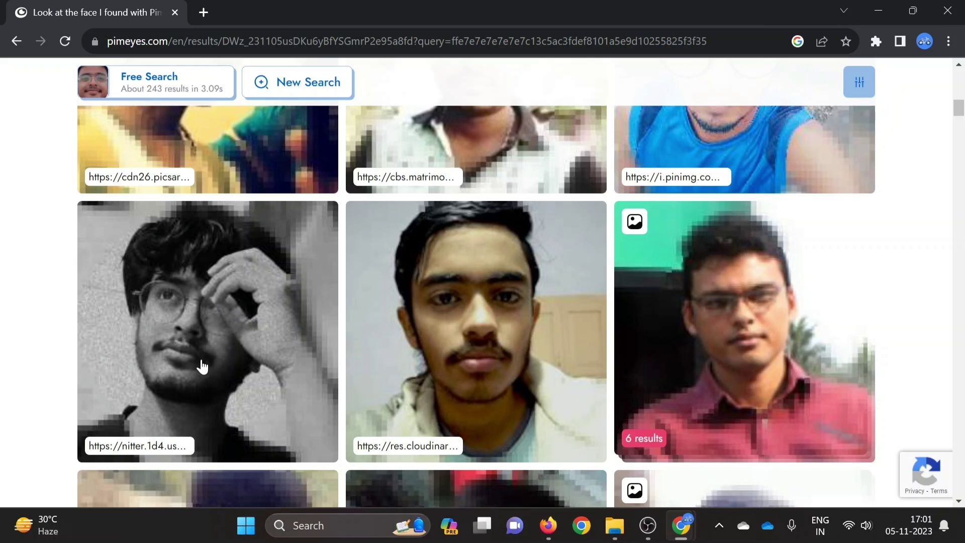
pyautogui.scroll(-2, 189, 354)
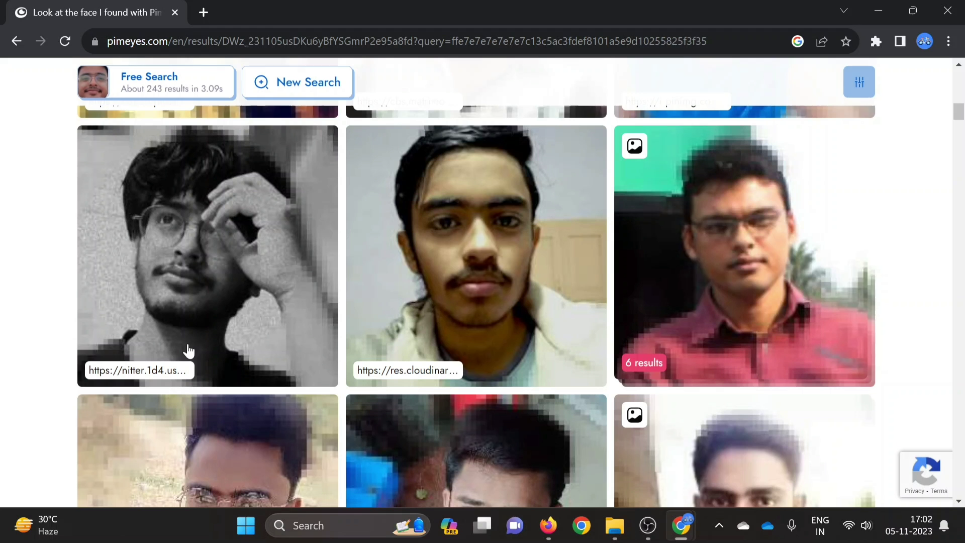
pyautogui.scroll(-13, 189, 350)
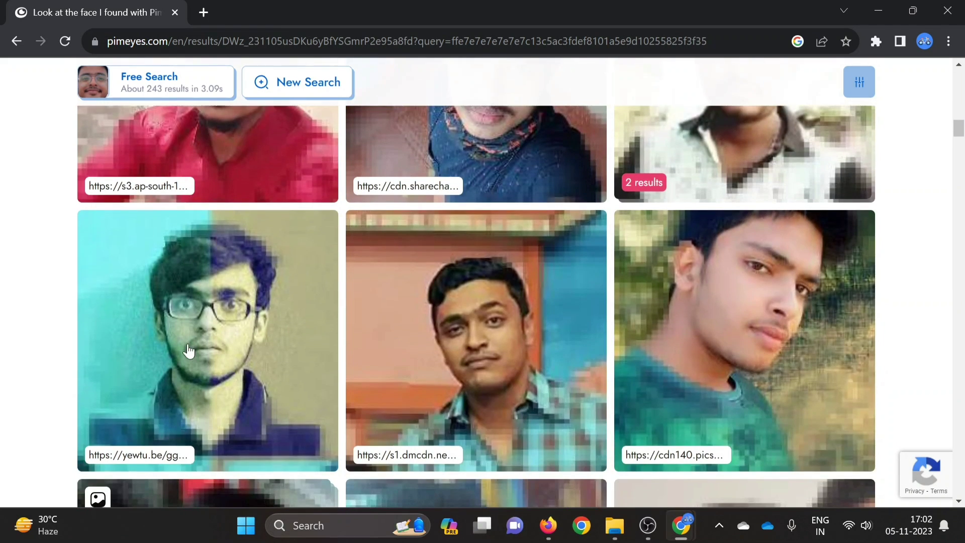
pyautogui.scroll(-7, 188, 350)
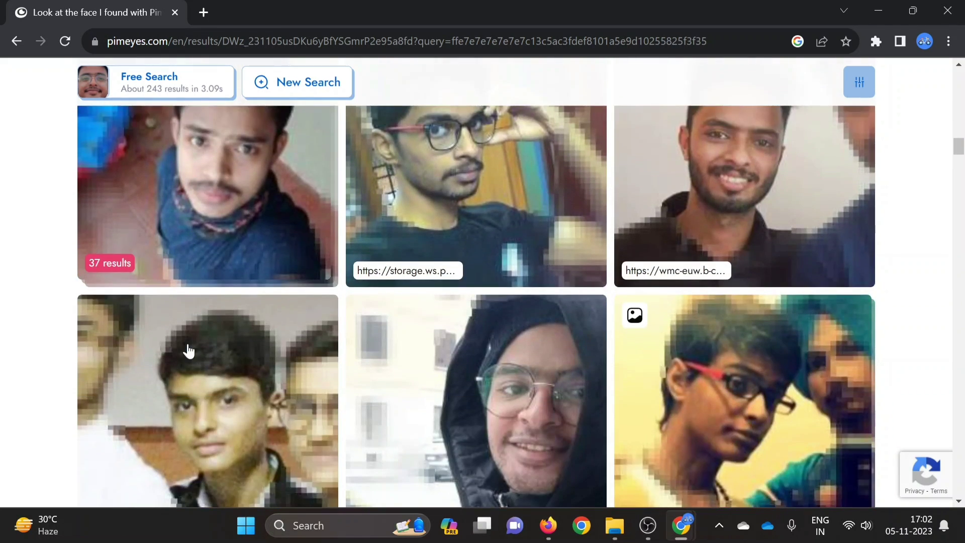
pyautogui.scroll(-11, 189, 350)
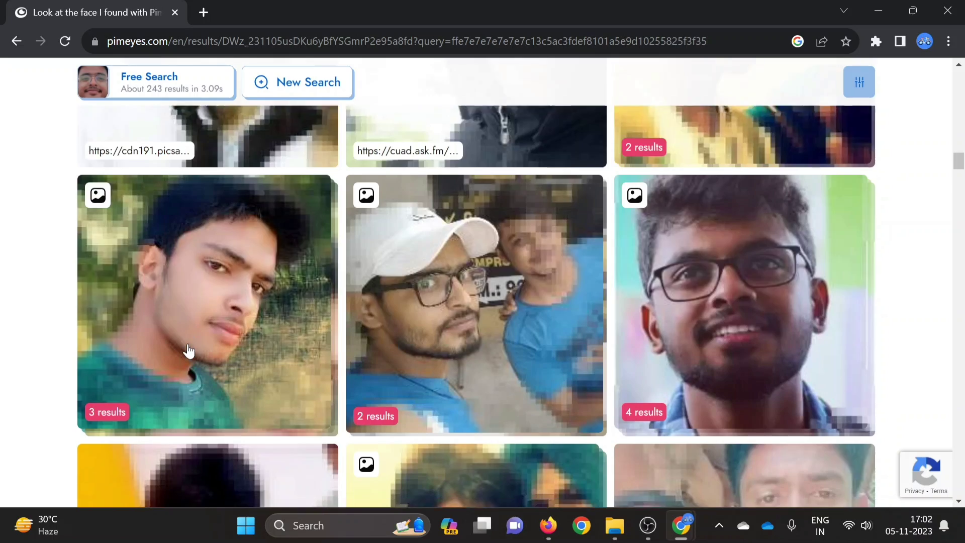
pyautogui.scroll(-10, 189, 350)
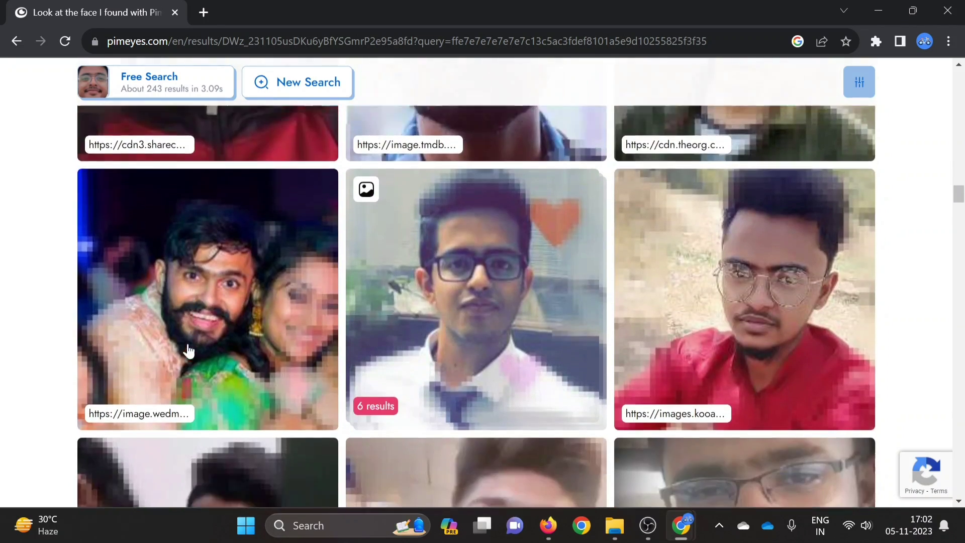
pyautogui.scroll(-12, 189, 350)
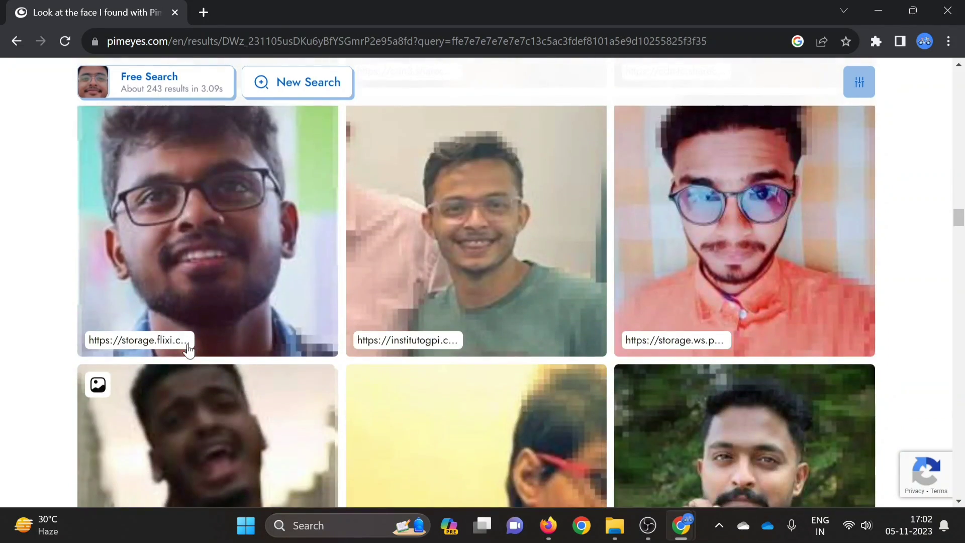
pyautogui.scroll(-11, 189, 350)
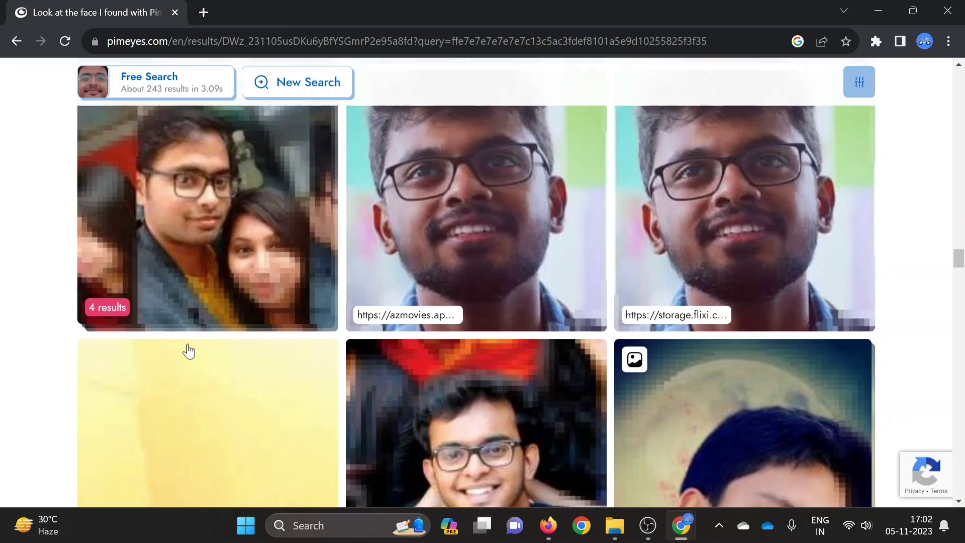
pyautogui.scroll(-6, 188, 350)
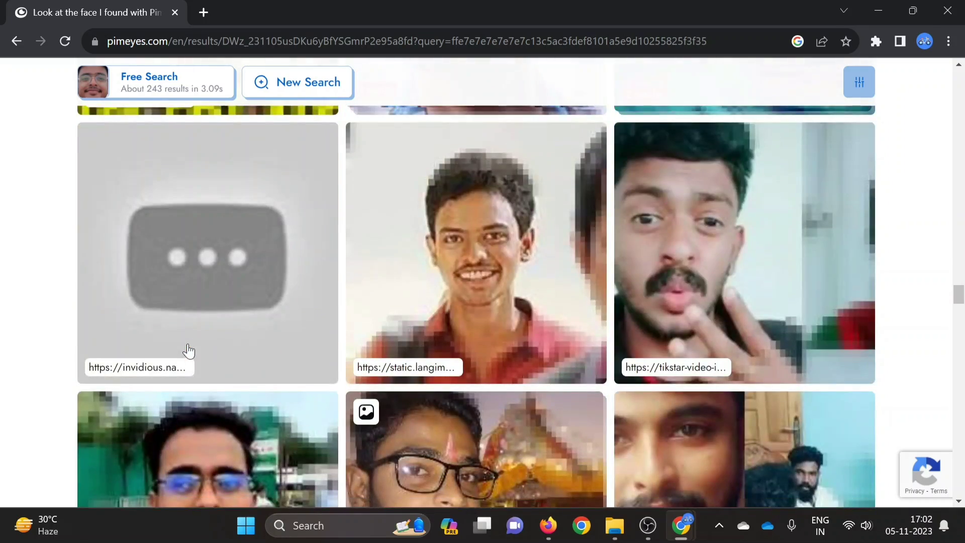
pyautogui.scroll(-15, 188, 350)
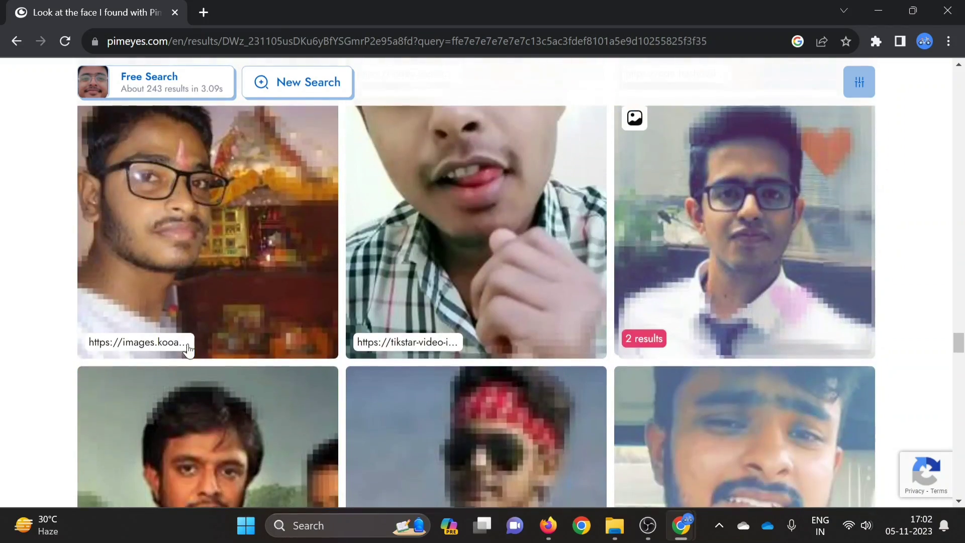
pyautogui.scroll(-20, 189, 350)
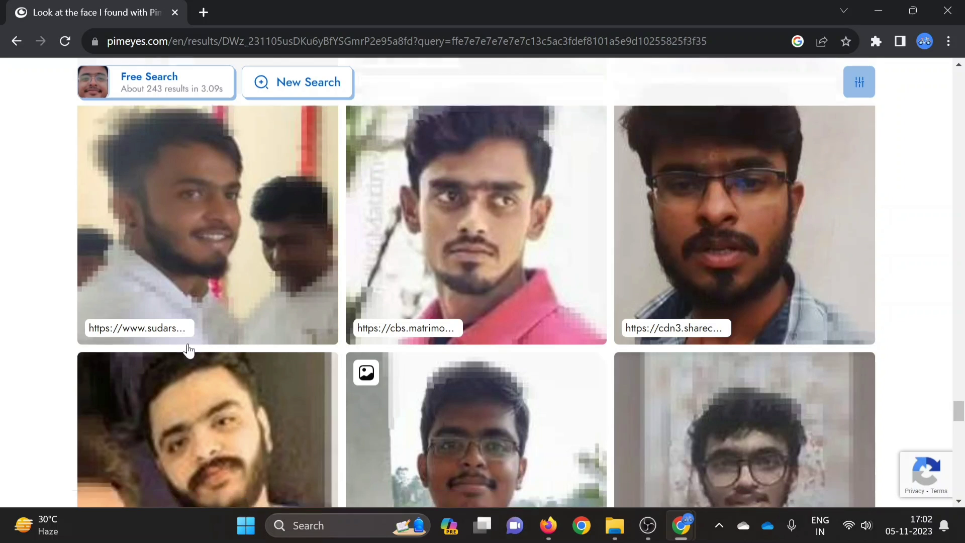
pyautogui.scroll(-20, 189, 350)
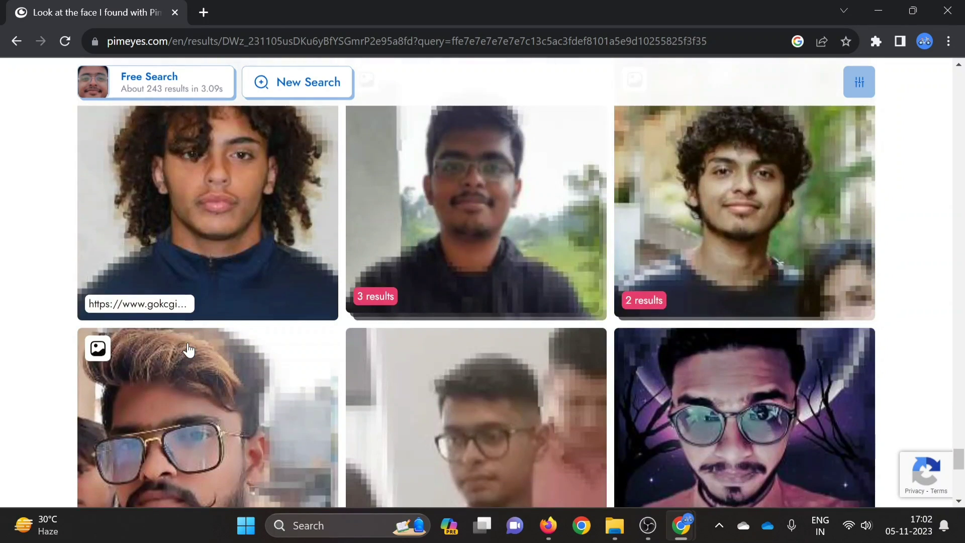
pyautogui.scroll(-4, 189, 351)
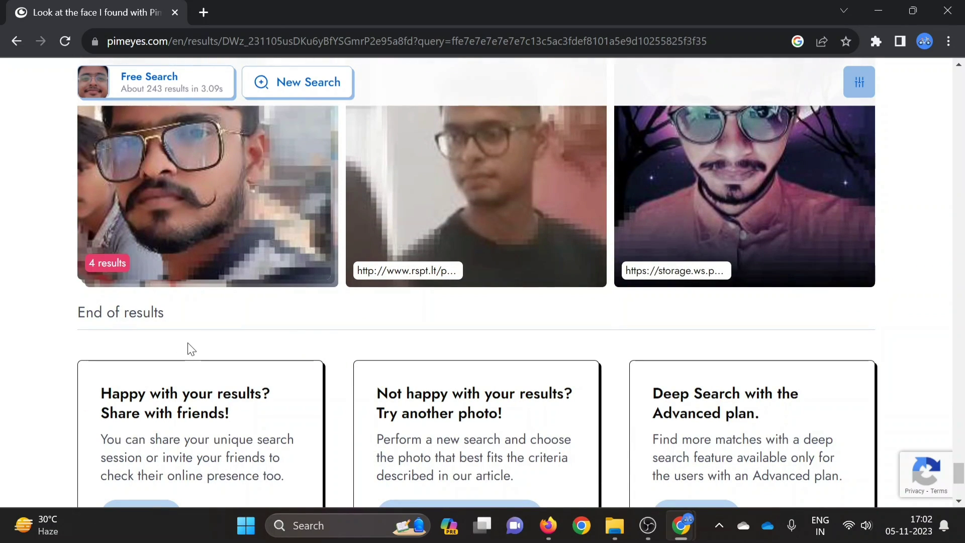
pyautogui.scroll(2, 189, 350)
# Upload the 'Myself 2' photo for a new face search
pyautogui.scroll(-5, 187, 348)
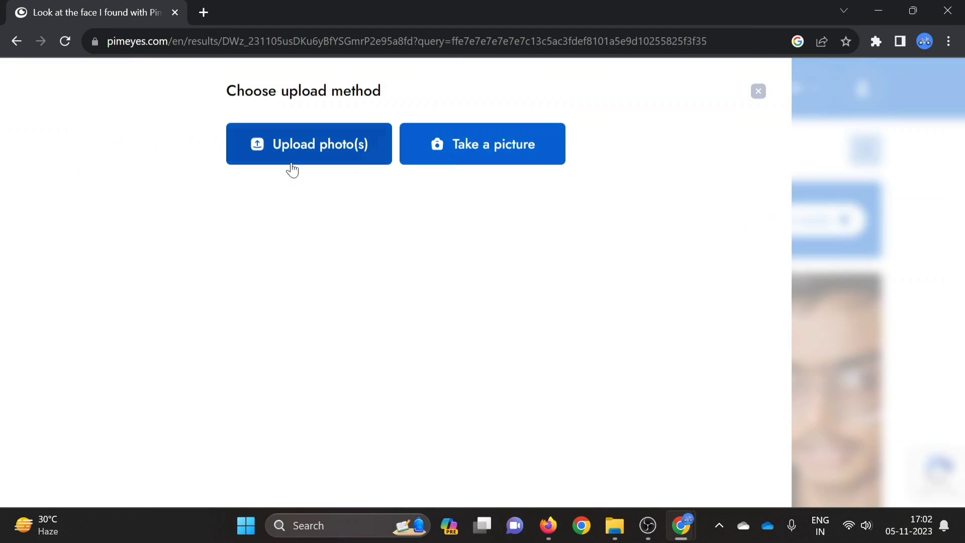
pyautogui.click(290, 167)
pyautogui.click(288, 162)
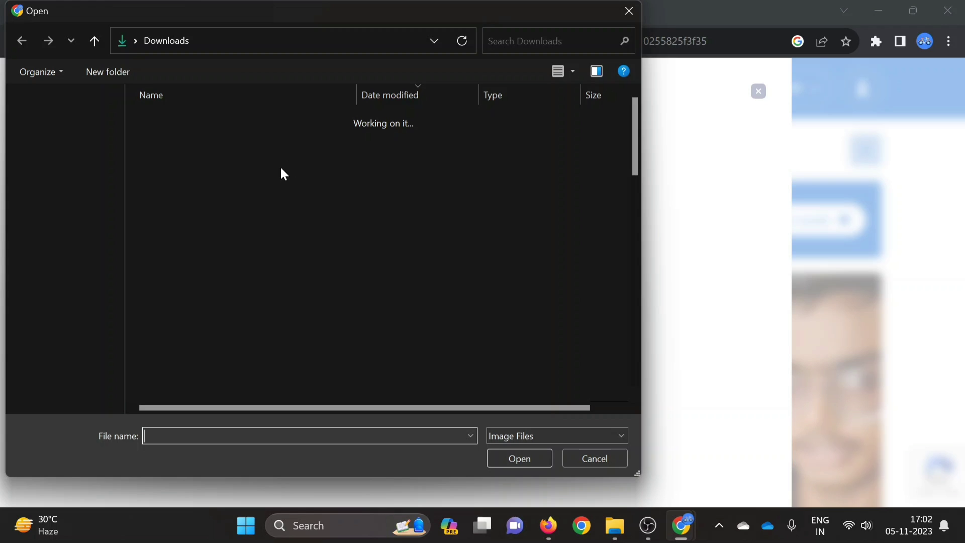
pyautogui.click(224, 303)
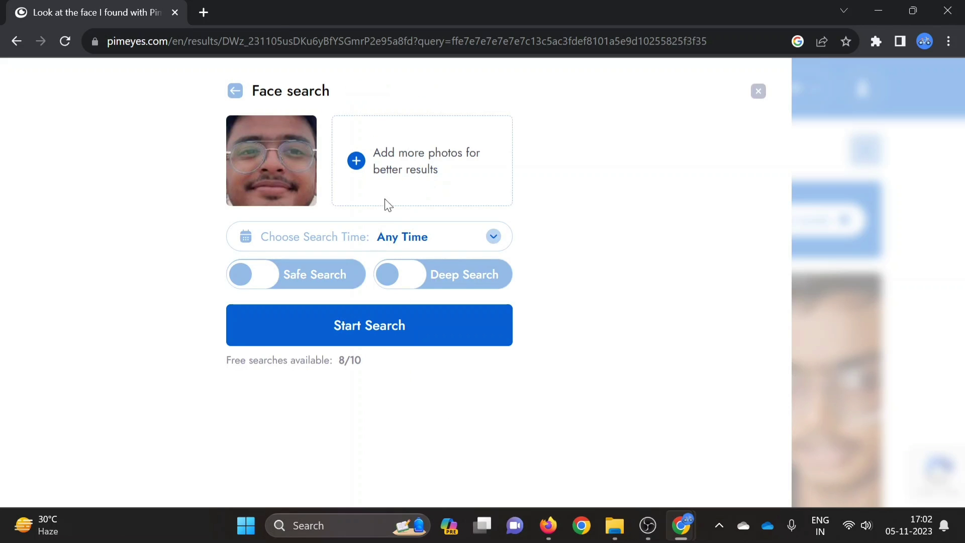
# Add the 'Myself' photo as a second face and start the two-photo search
pyautogui.click(388, 198)
pyautogui.click(360, 235)
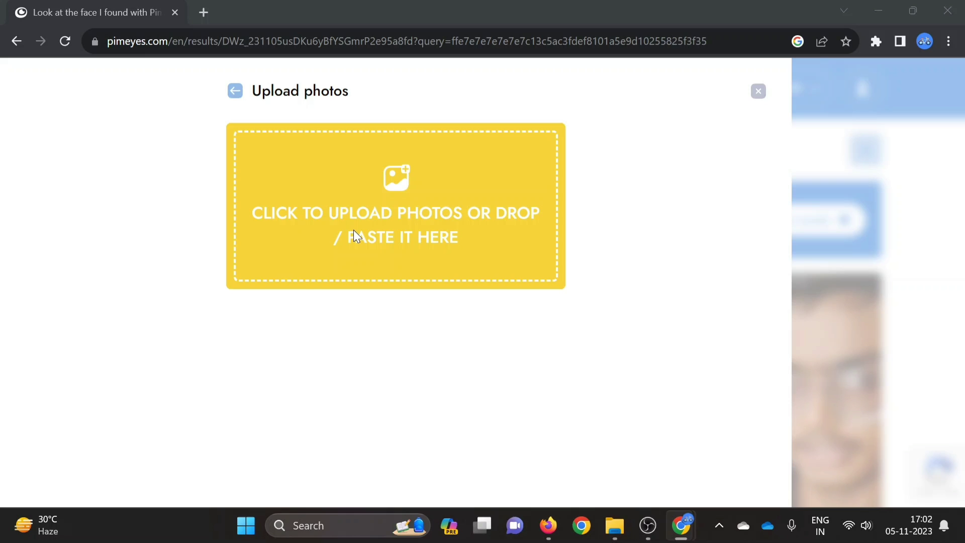
pyautogui.click(353, 230)
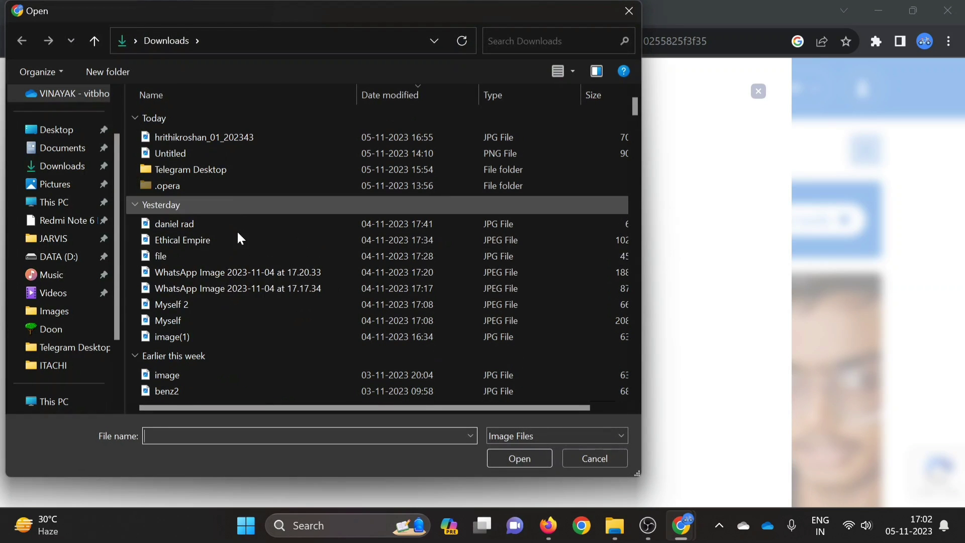
pyautogui.click(245, 322)
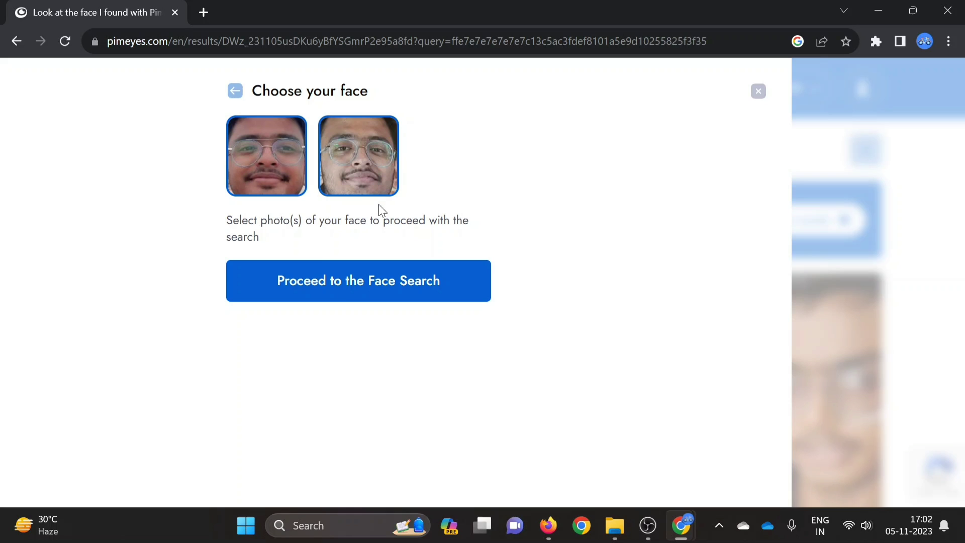
pyautogui.click(342, 297)
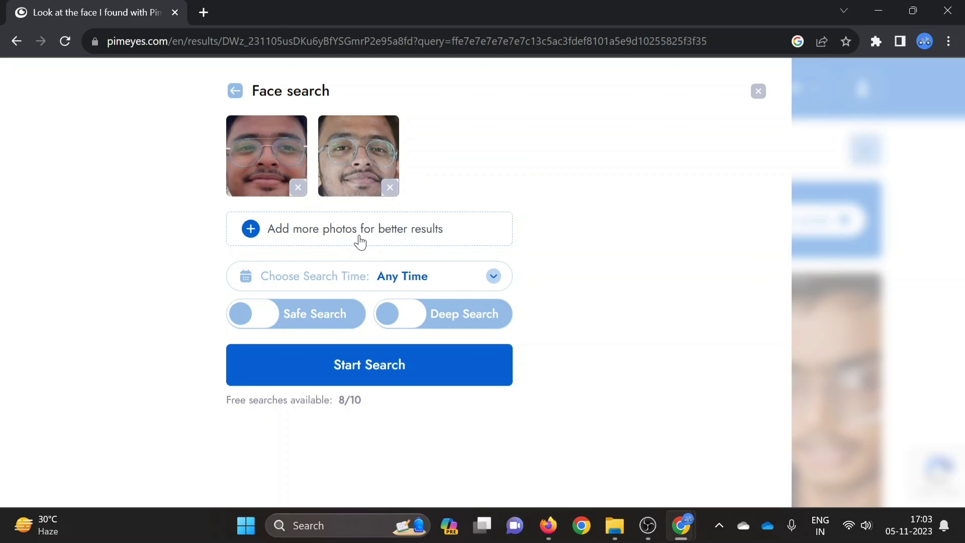
pyautogui.click(377, 364)
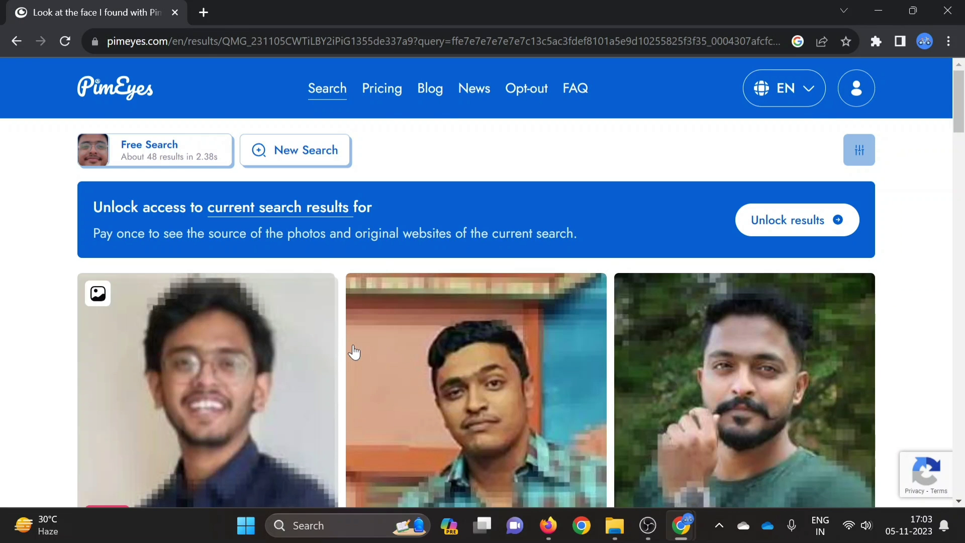
# Scroll through the roughly 48 two-photo results to the end and back to the top
pyautogui.scroll(-5, 354, 352)
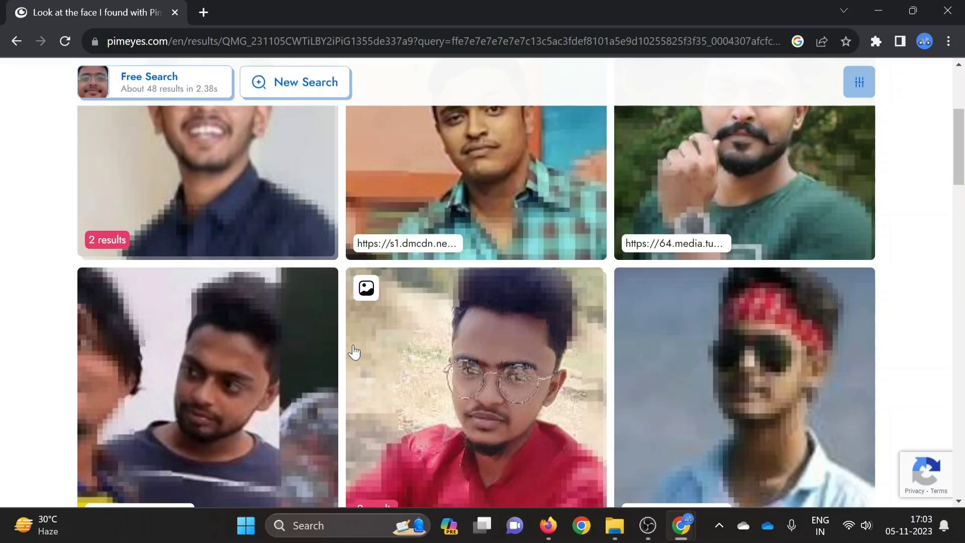
pyautogui.scroll(-7, 353, 352)
pyautogui.scroll(6, 353, 346)
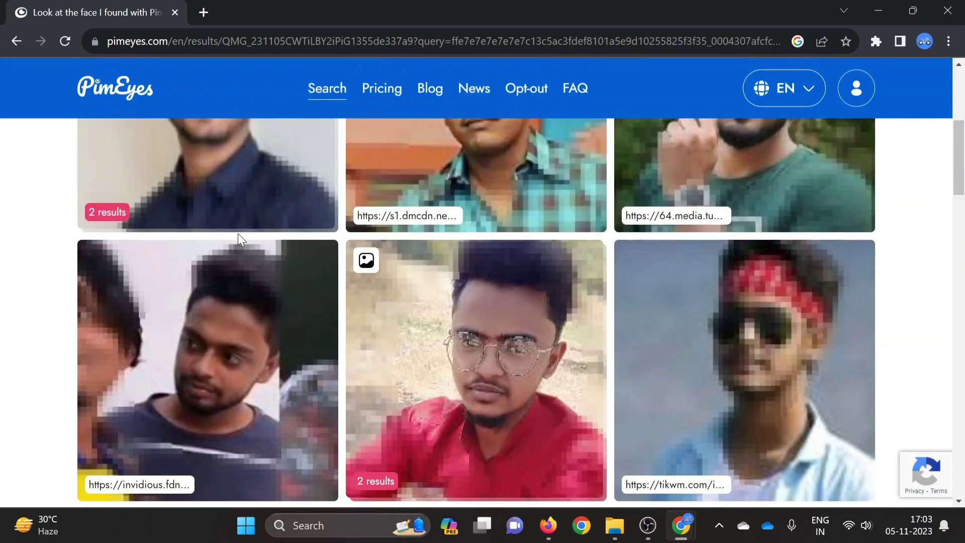
pyautogui.scroll(-10, 233, 211)
pyautogui.scroll(4, 728, 134)
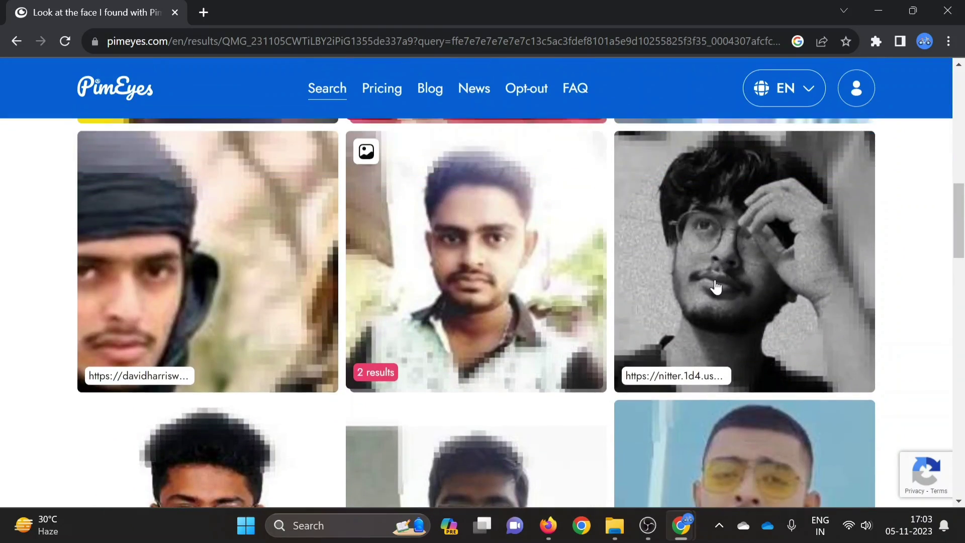
pyautogui.scroll(5, 715, 280)
pyautogui.scroll(-10, 693, 361)
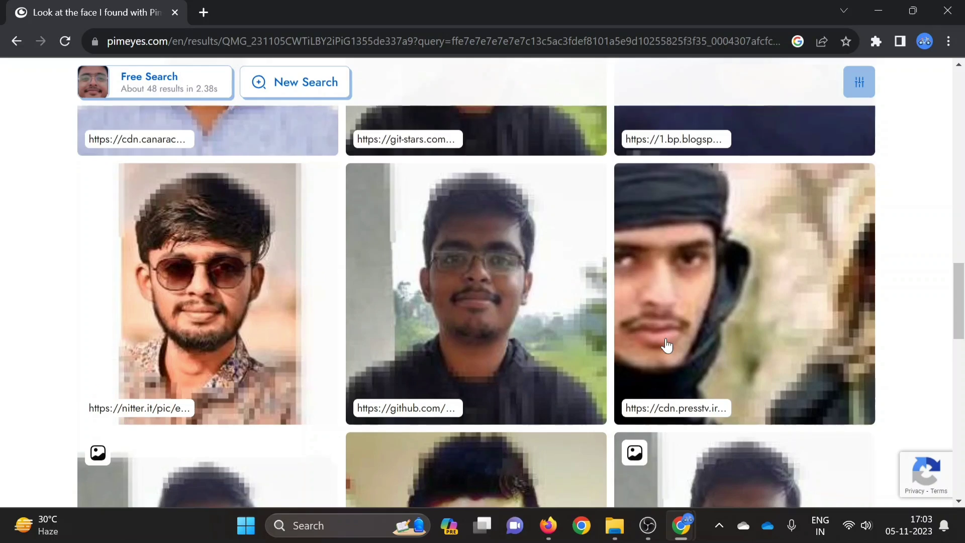
pyautogui.scroll(-15, 666, 346)
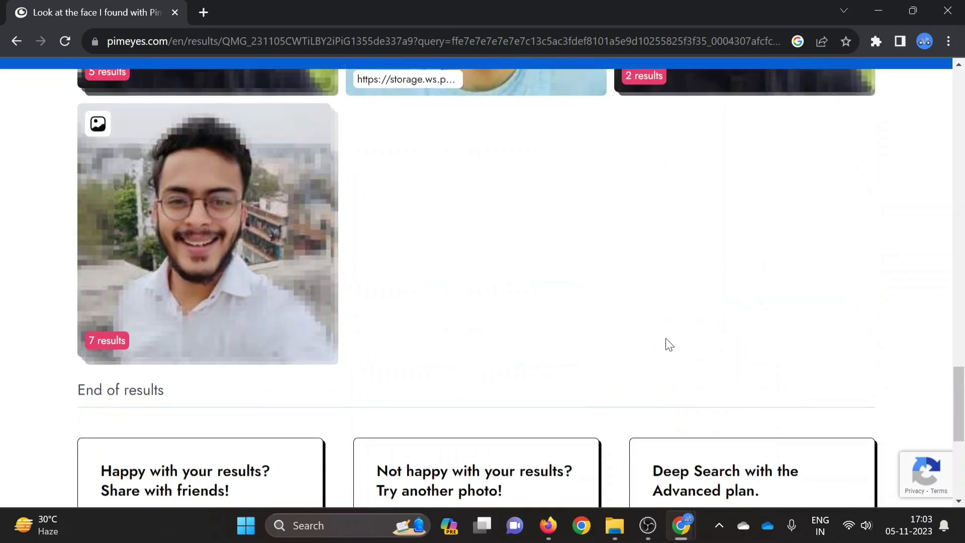
pyautogui.scroll(8, 669, 345)
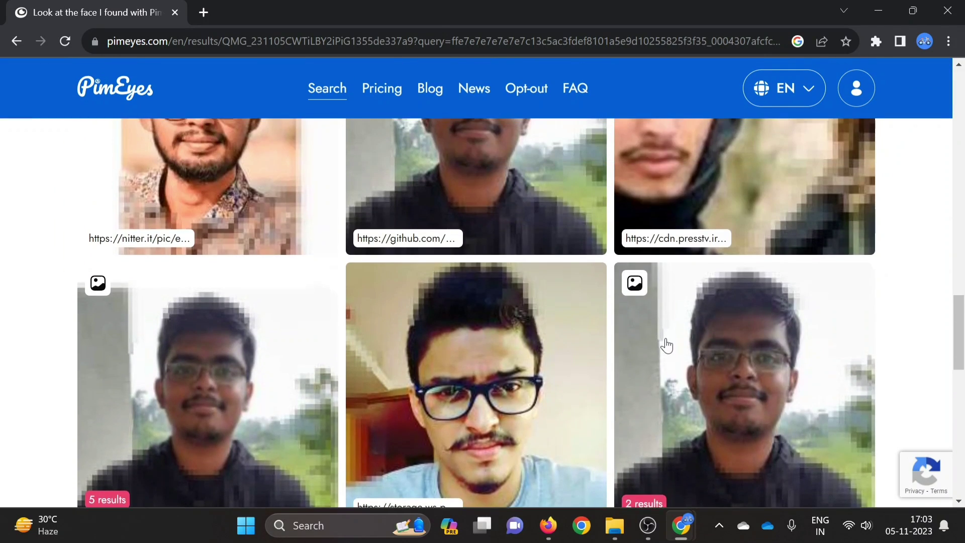
pyautogui.scroll(15, 667, 345)
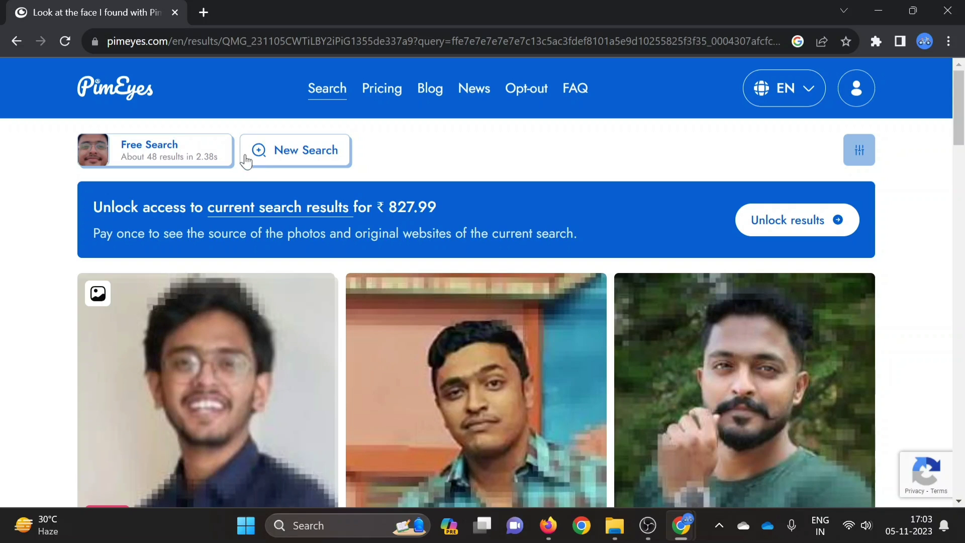
# Start a new search on the Ethical Empire photo, returning about 11 results
pyautogui.click(248, 160)
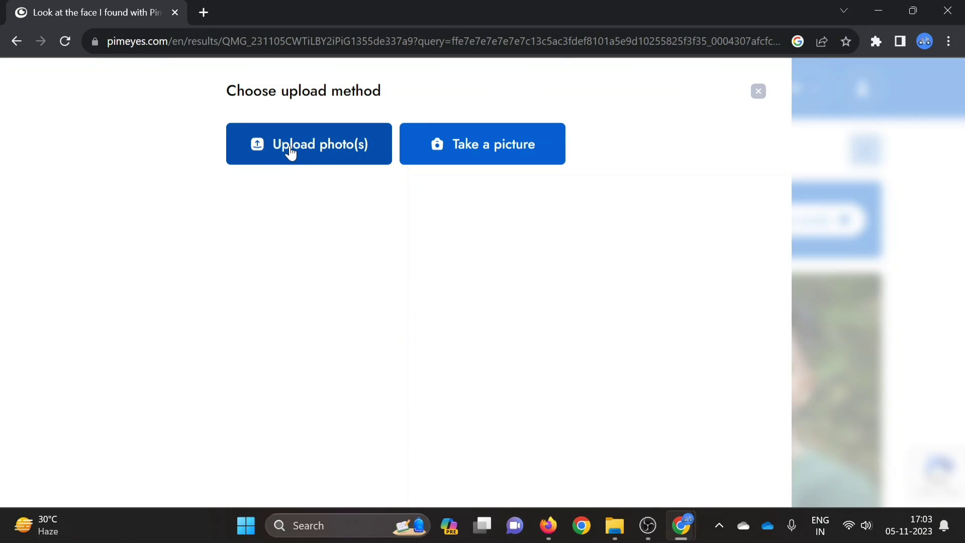
pyautogui.click(290, 152)
pyautogui.click(289, 151)
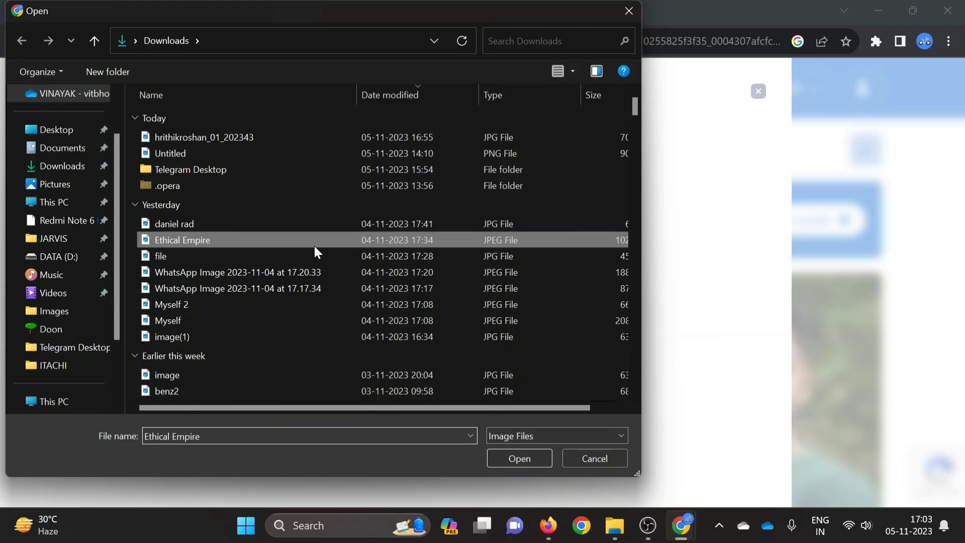
pyautogui.click(542, 461)
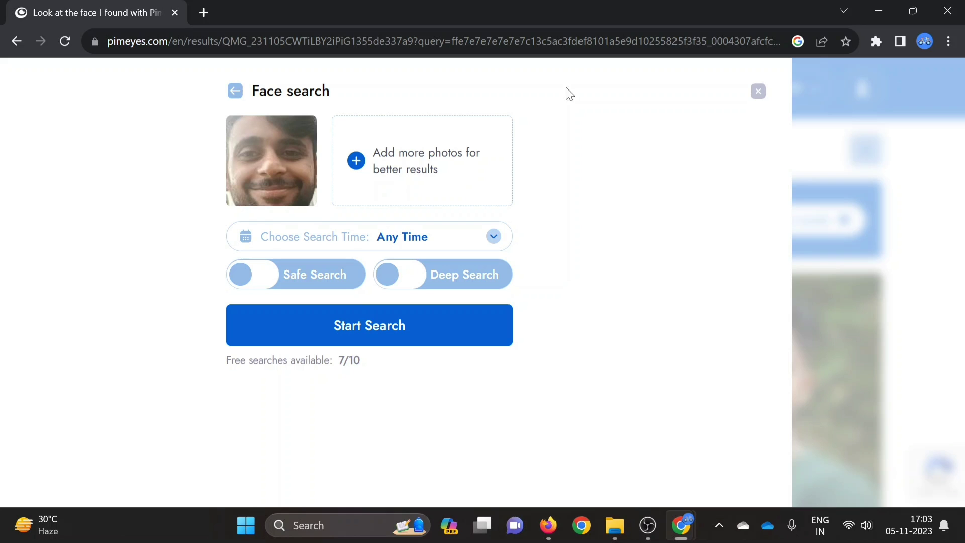
pyautogui.click(382, 336)
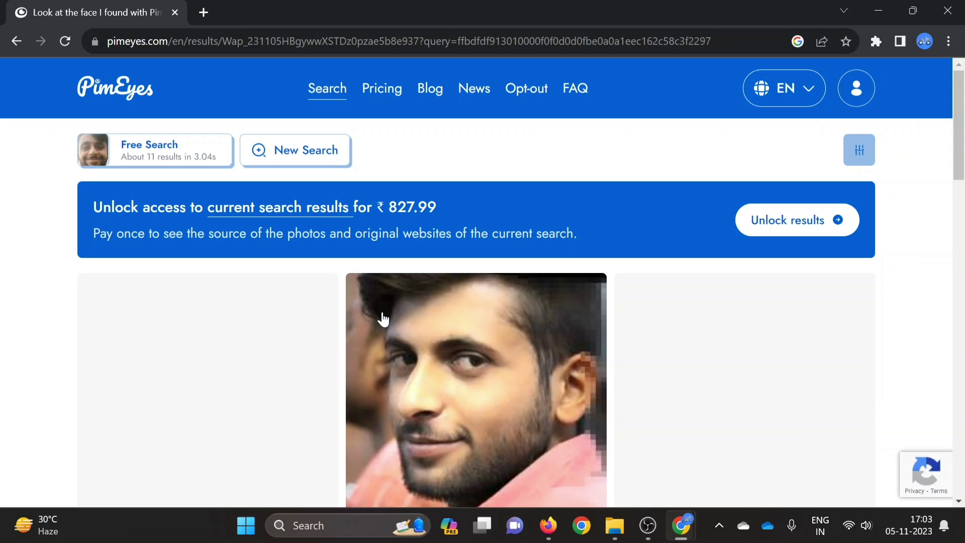
pyautogui.scroll(-2, 351, 322)
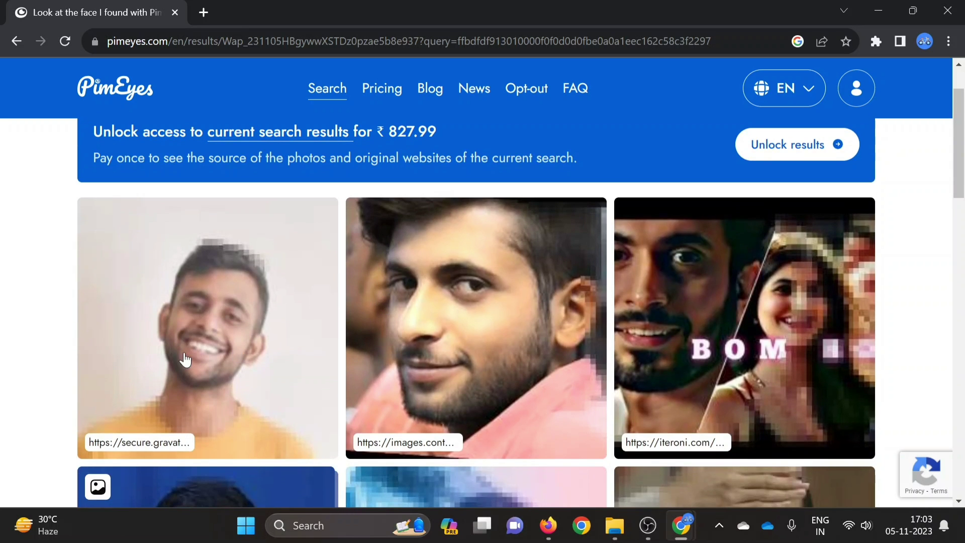
pyautogui.scroll(2, 188, 352)
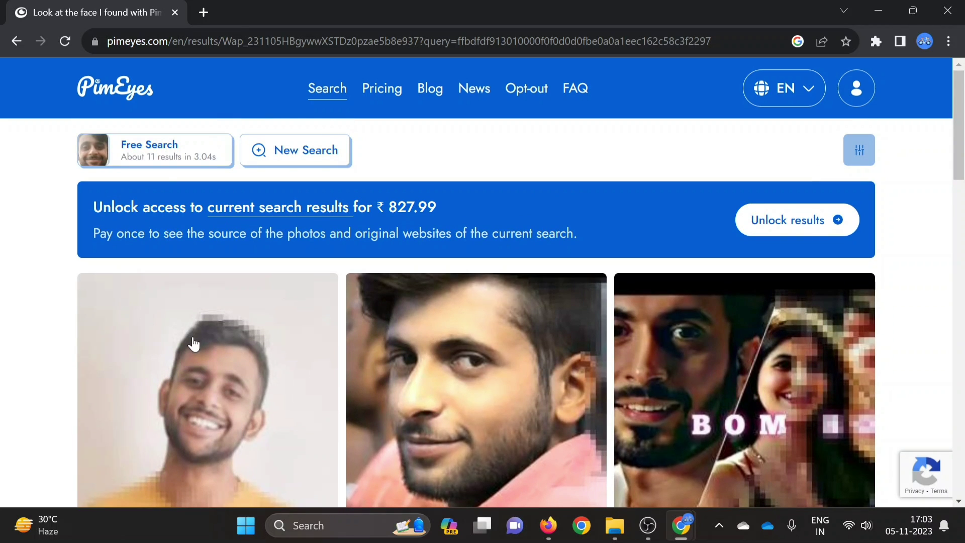
pyautogui.scroll(-10, 191, 341)
pyautogui.scroll(-5, 192, 346)
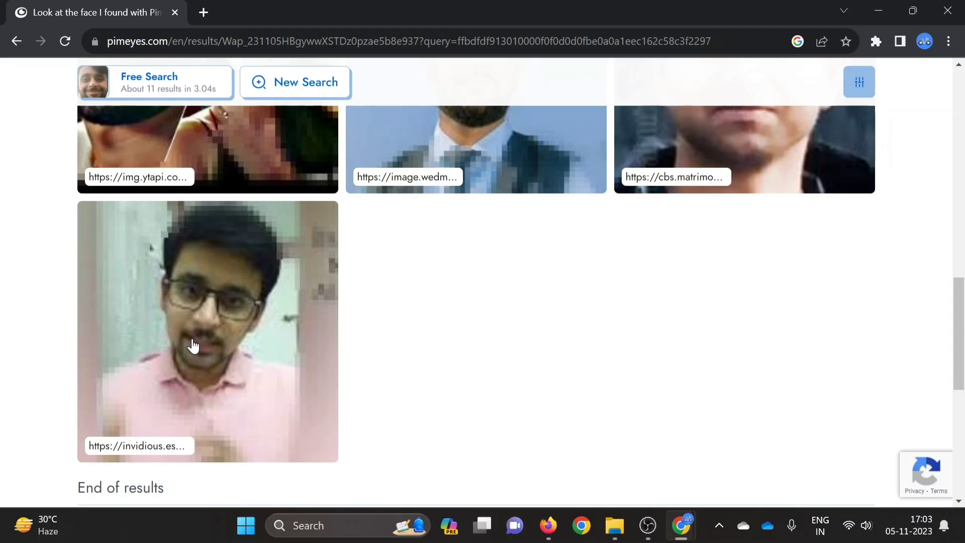
pyautogui.scroll(8, 193, 345)
pyautogui.scroll(4, 192, 345)
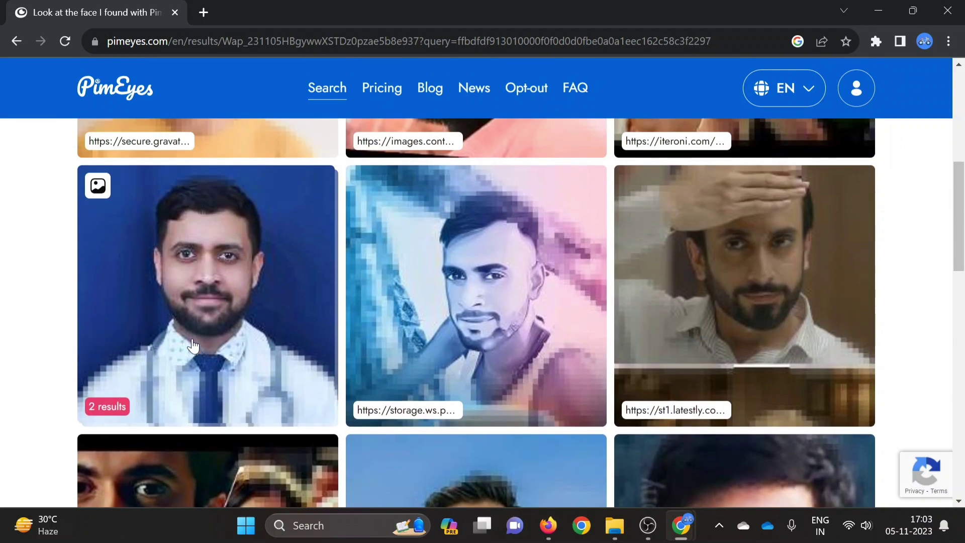
pyautogui.scroll(3, 192, 346)
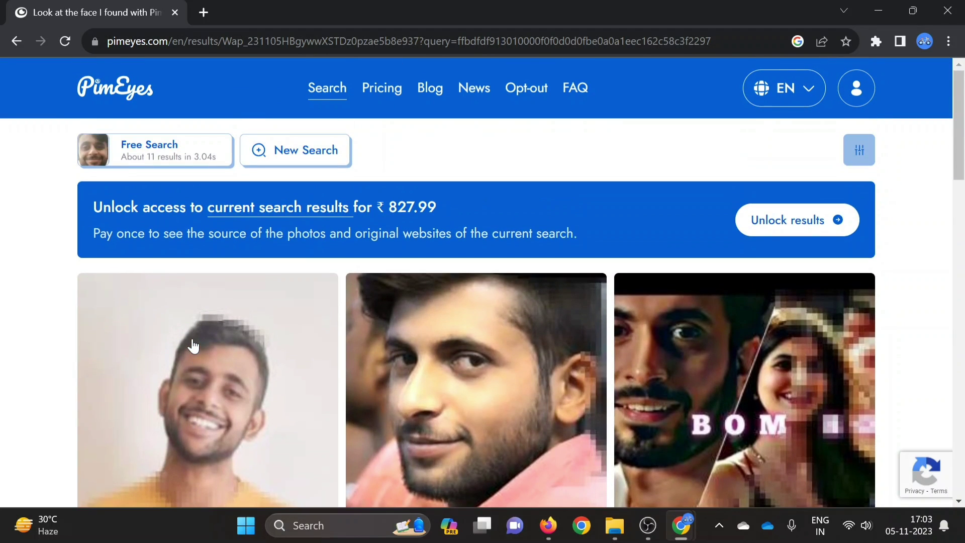
pyautogui.scroll(-1, 193, 345)
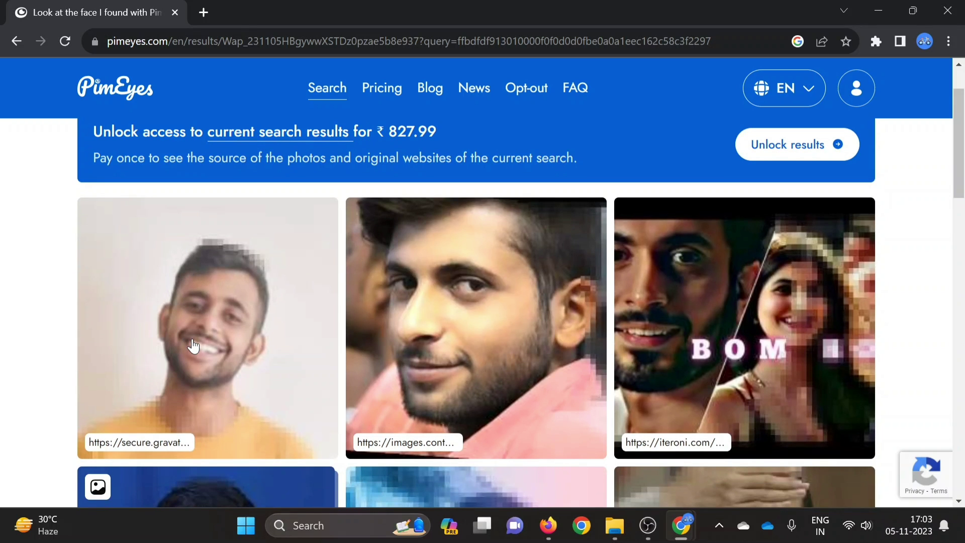
# Try opening the first result's source, dismiss the unlock offer, then search with that image
pyautogui.click(192, 345)
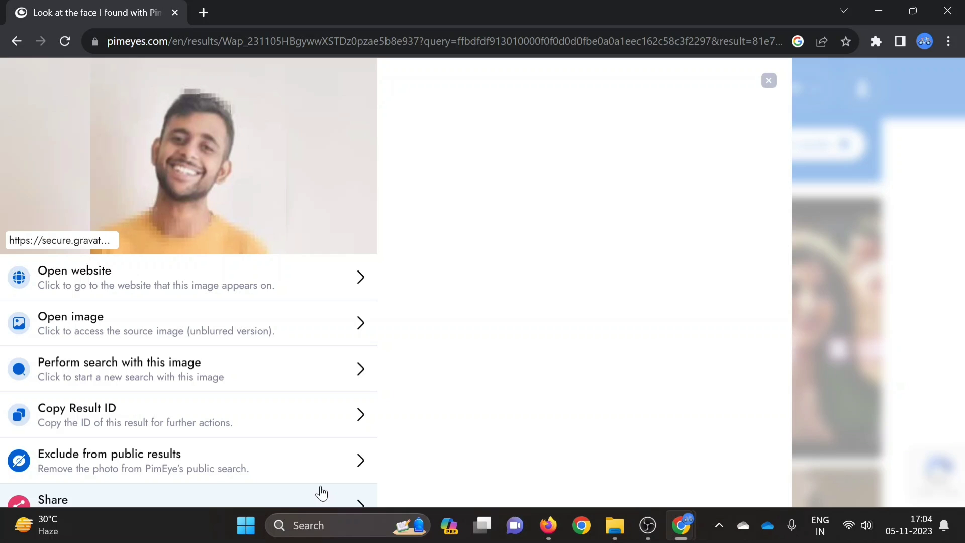
pyautogui.click(331, 291)
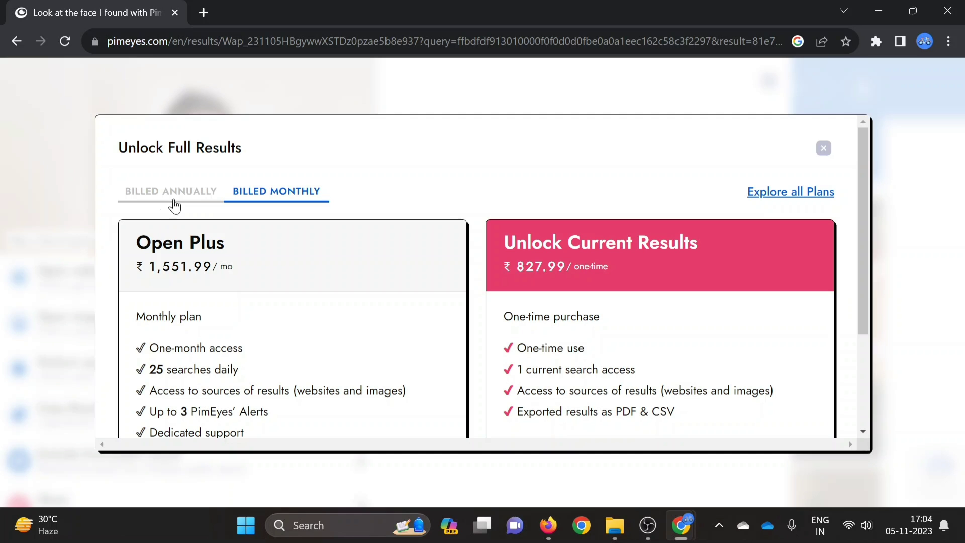
pyautogui.click(822, 149)
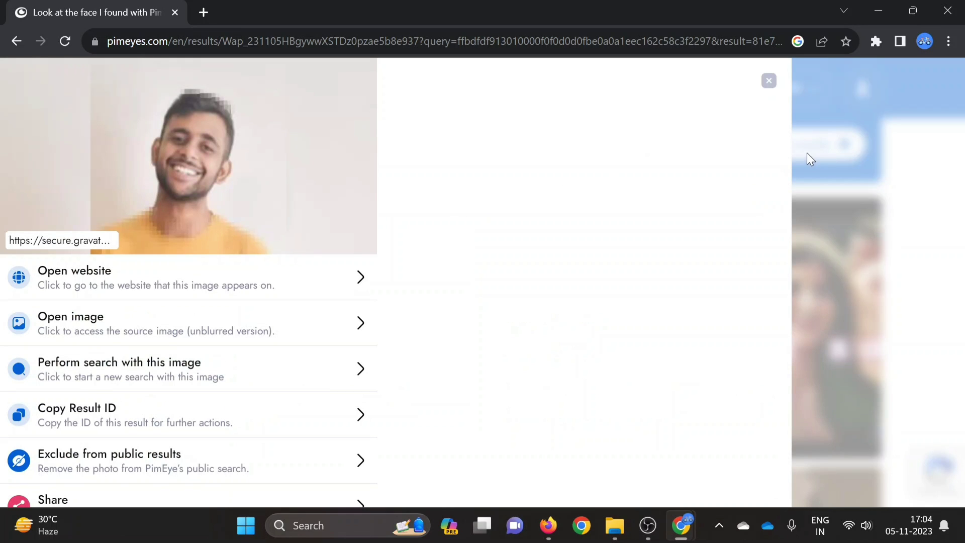
pyautogui.click(162, 323)
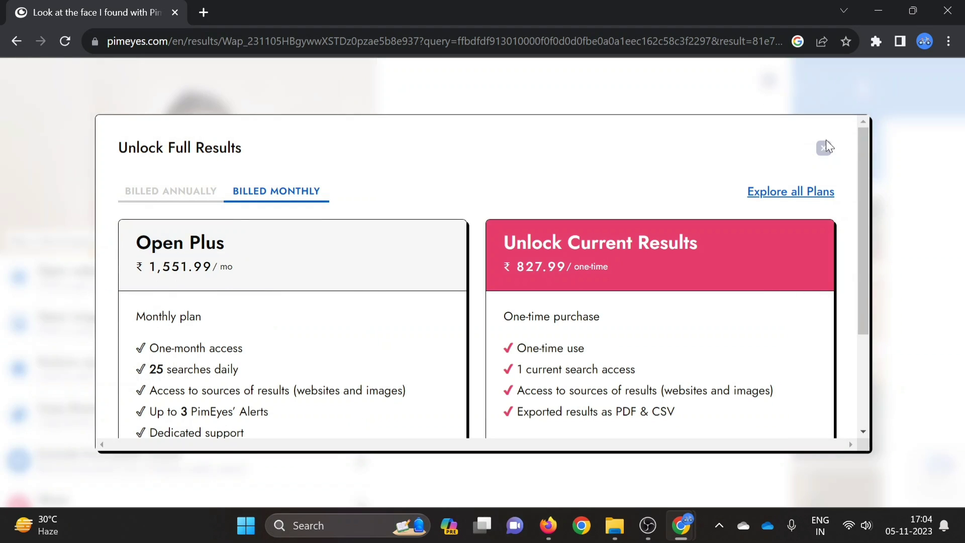
pyautogui.click(823, 148)
pyautogui.click(168, 371)
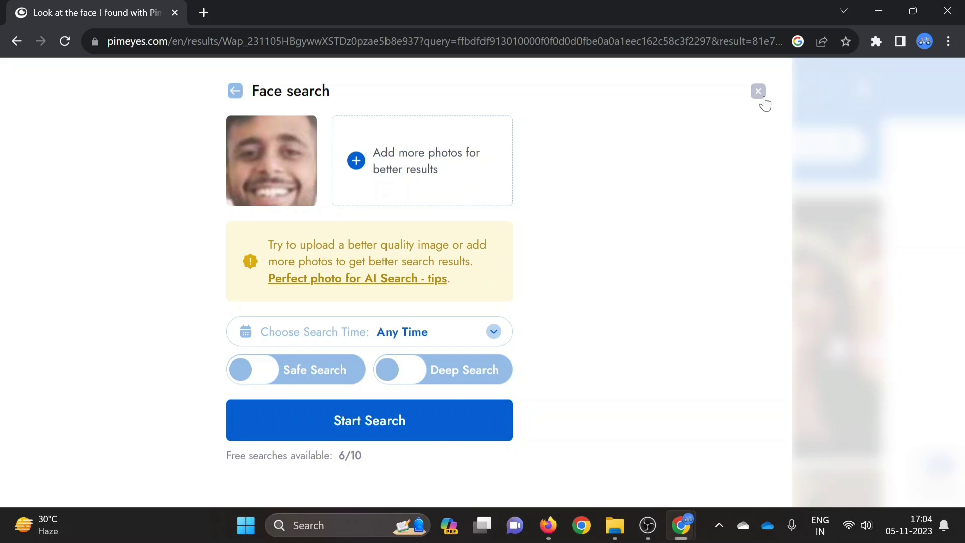
# Start the PimEyes face search on the face cropped from the result image
pyautogui.click(428, 439)
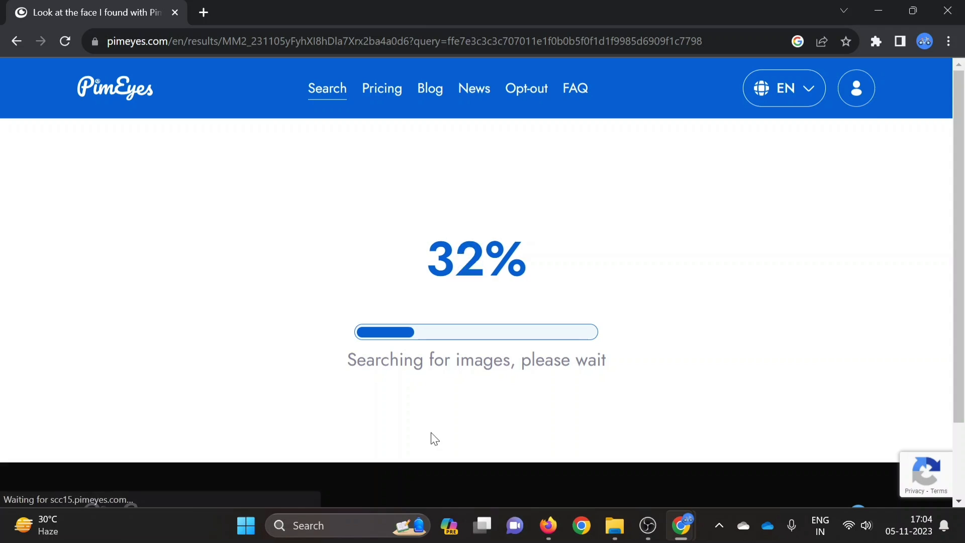
# Scroll through the roughly 9 locked matches behind the ₹827.99 unlock offer
pyautogui.scroll(-3, 596, 282)
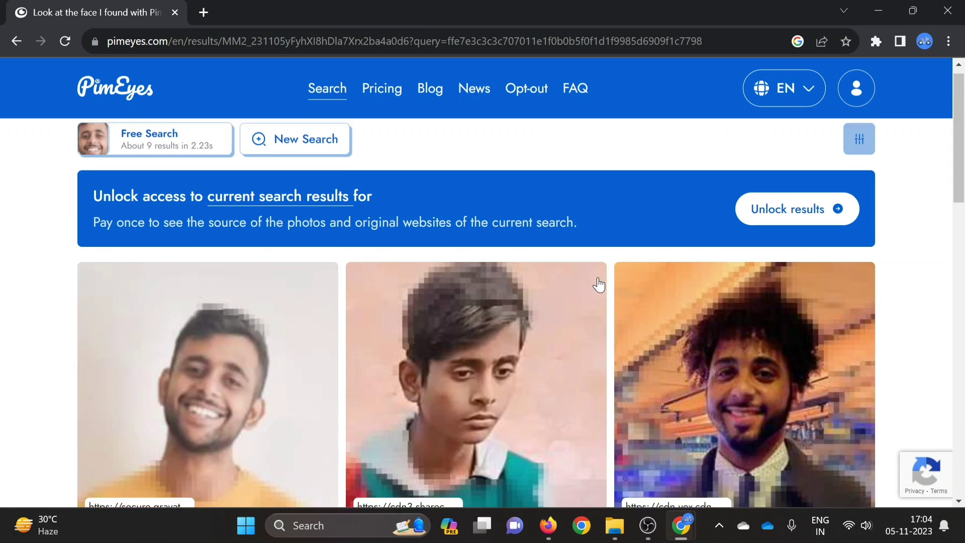
pyautogui.scroll(-3, 597, 283)
pyautogui.scroll(5, 597, 283)
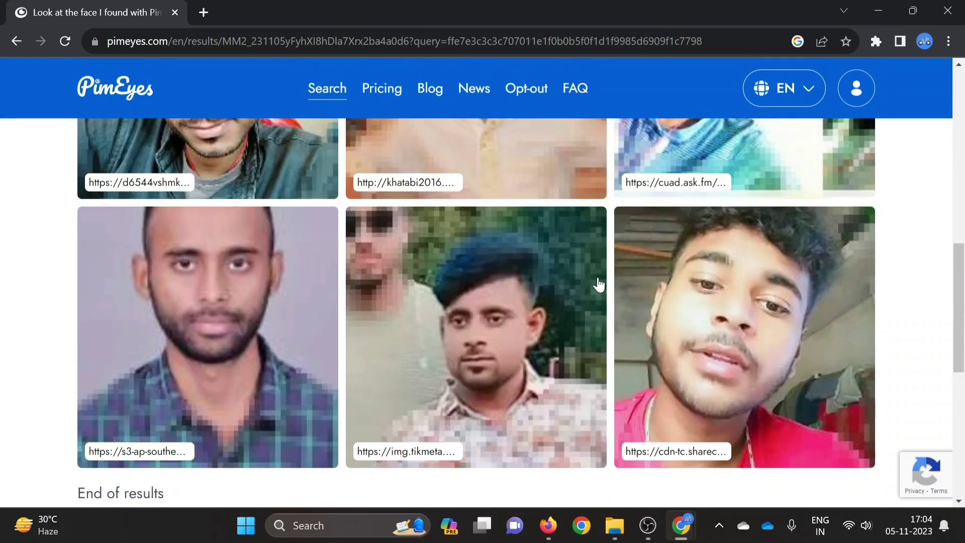
pyautogui.scroll(-3, 598, 284)
pyautogui.scroll(6, 598, 284)
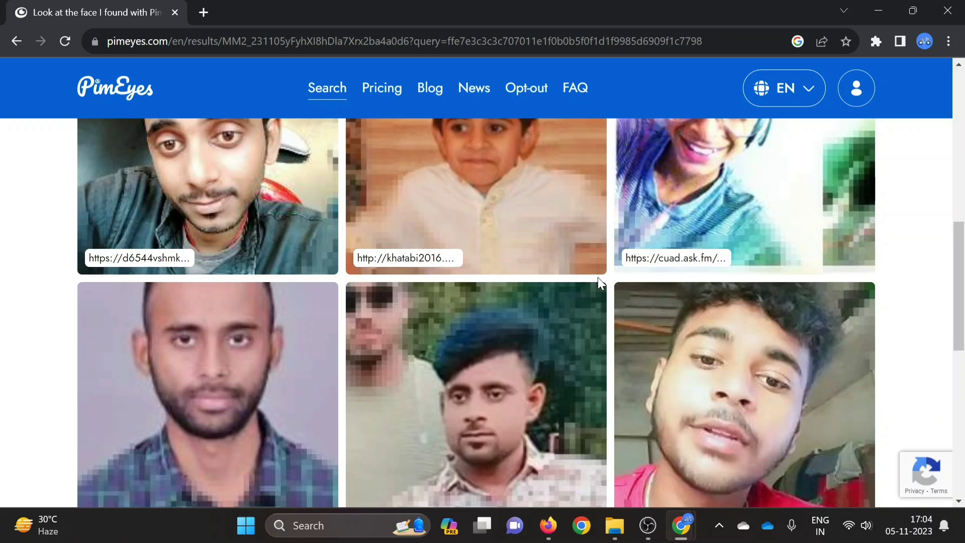
pyautogui.scroll(3, 598, 281)
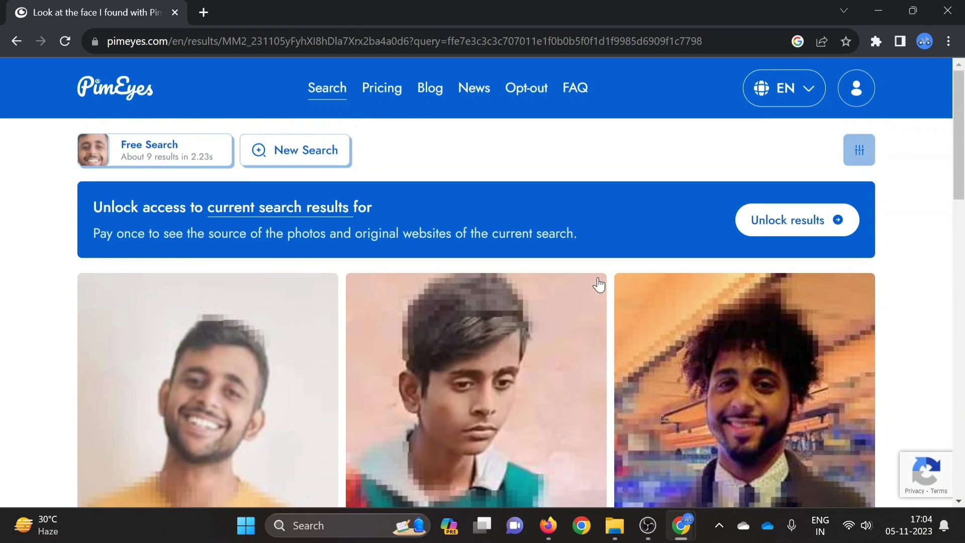
pyautogui.scroll(-3, 598, 283)
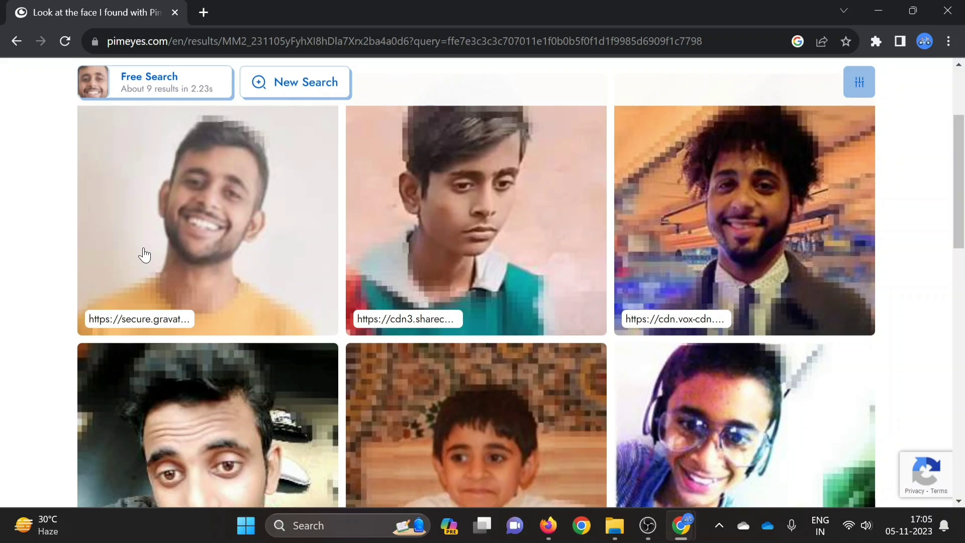
pyautogui.scroll(3, 145, 254)
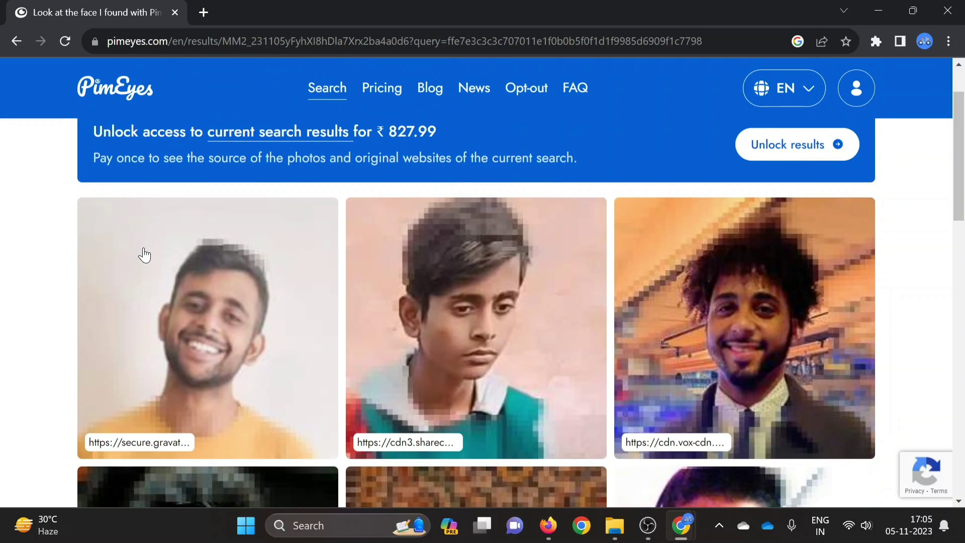